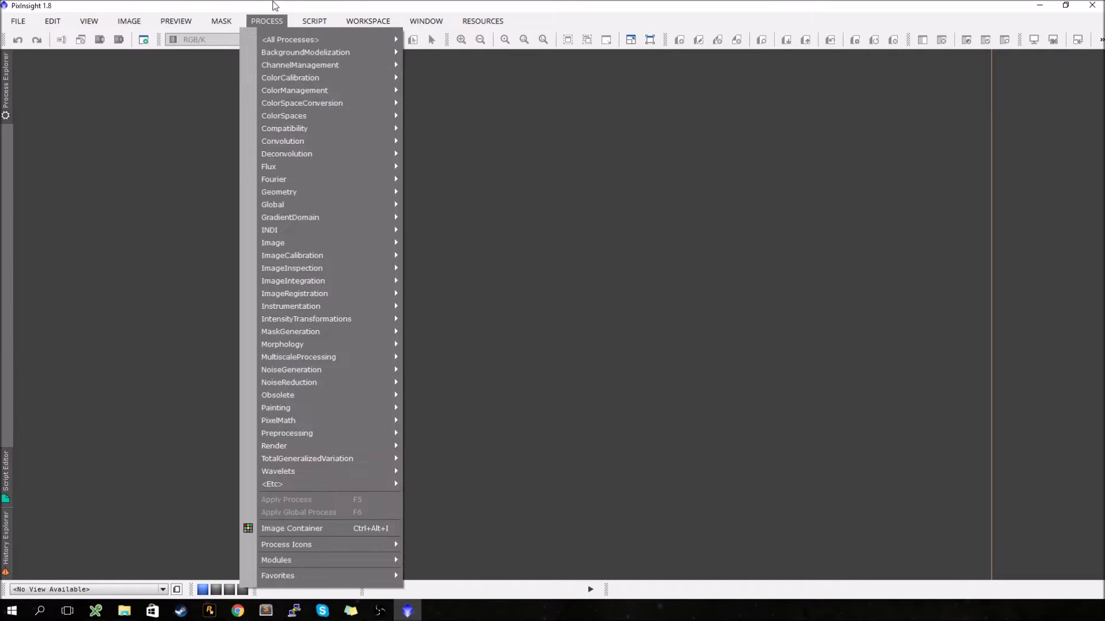
Add all 16 Ha frames, frame1 through frame16, as ImageIntegration input images.
mouse_move(257, 28)
mouse_move(294, 39)
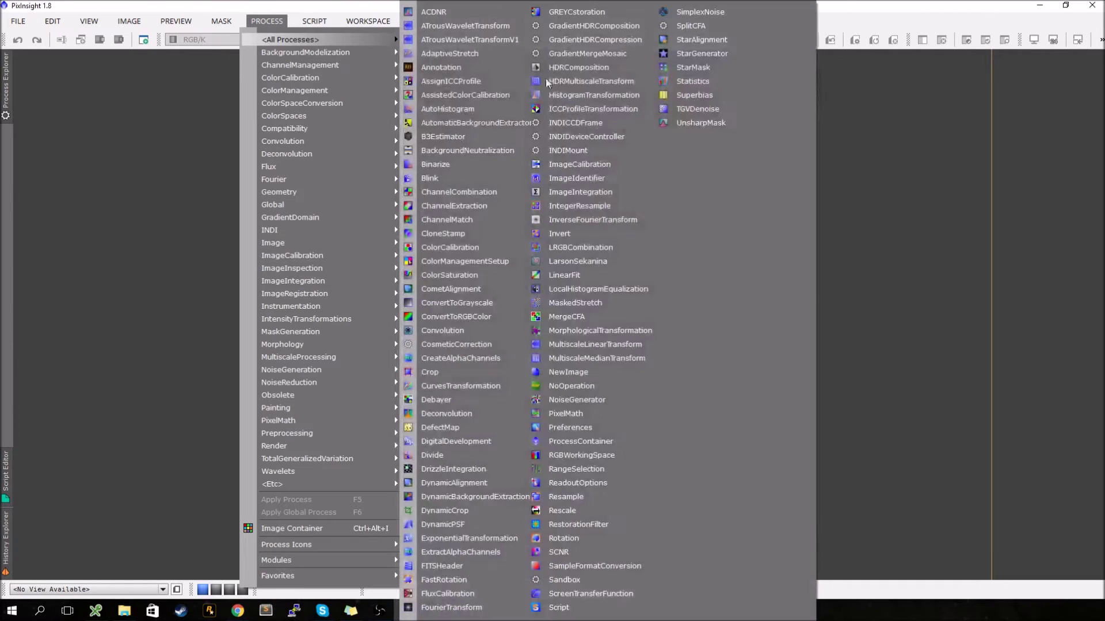
click(595, 195)
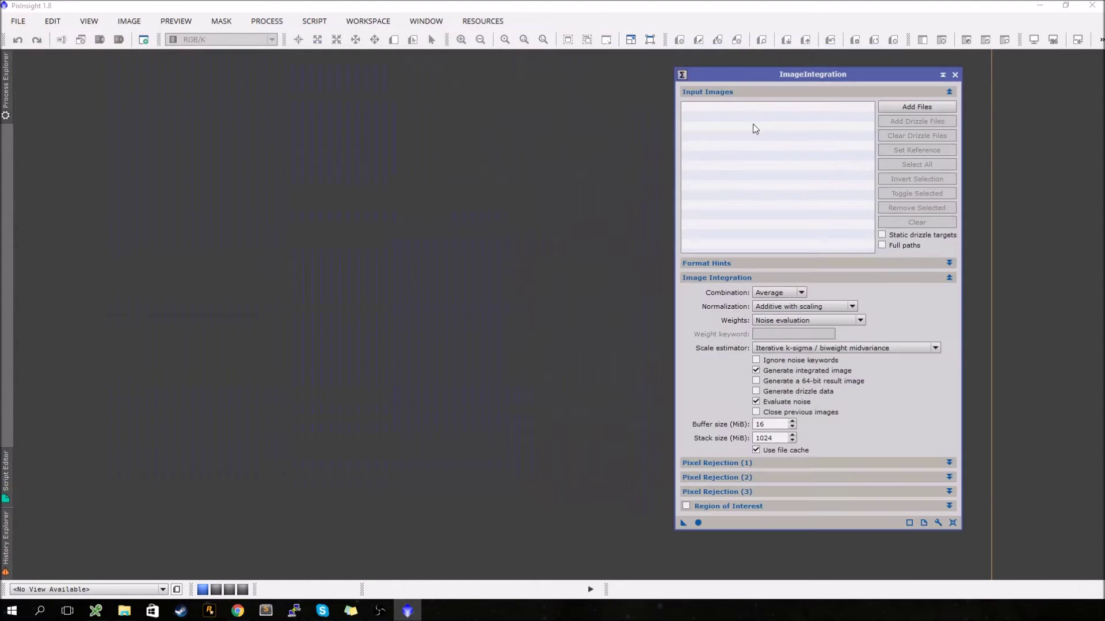
click(902, 108)
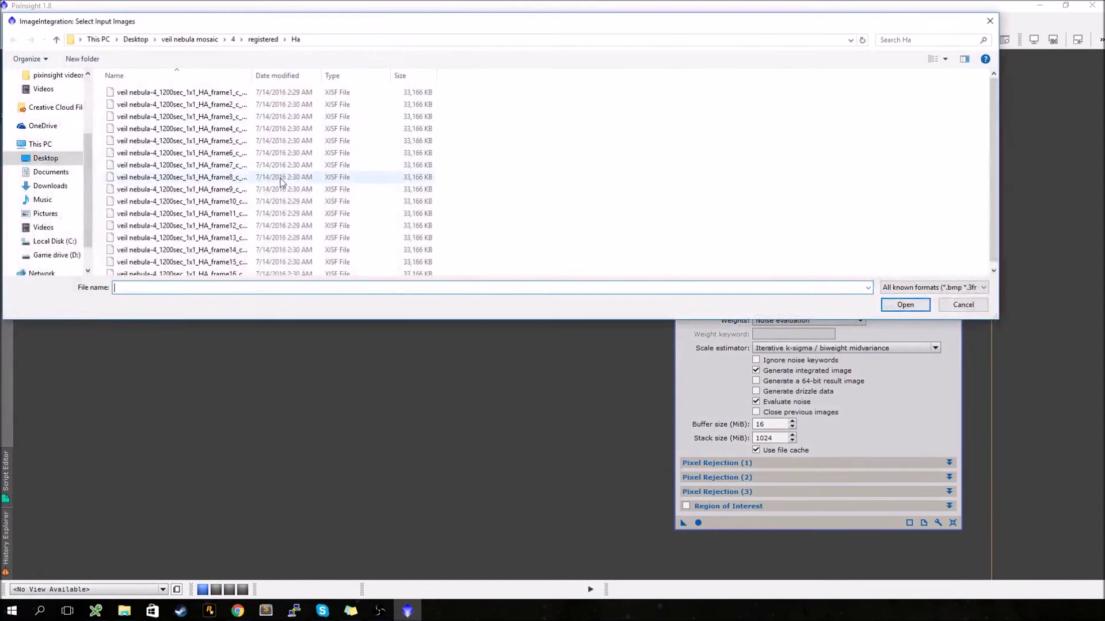
click(286, 267)
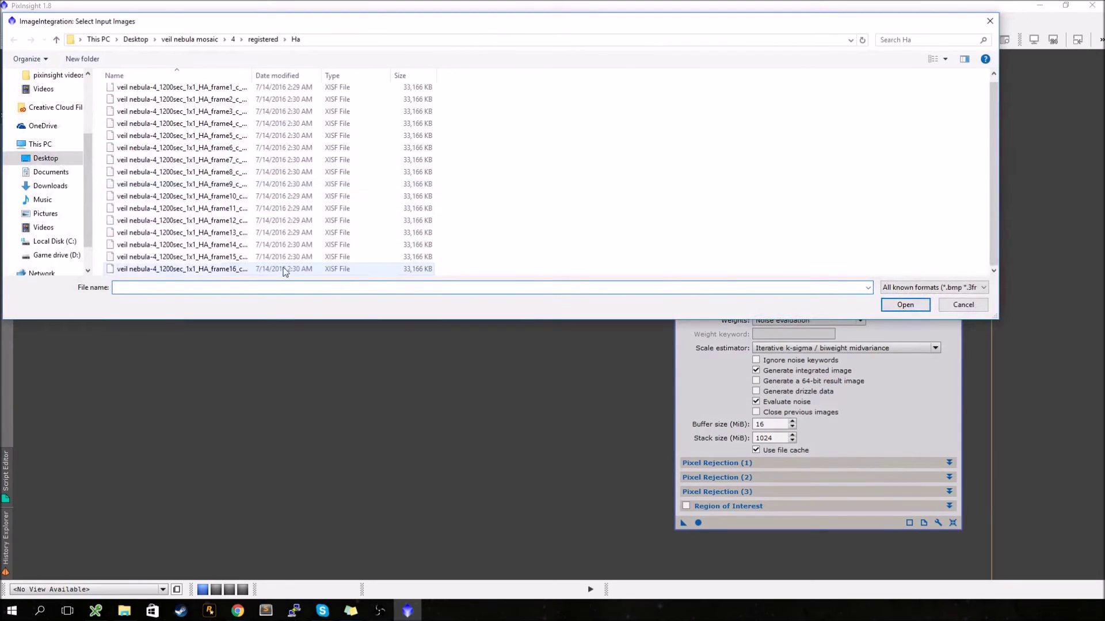
click(241, 93)
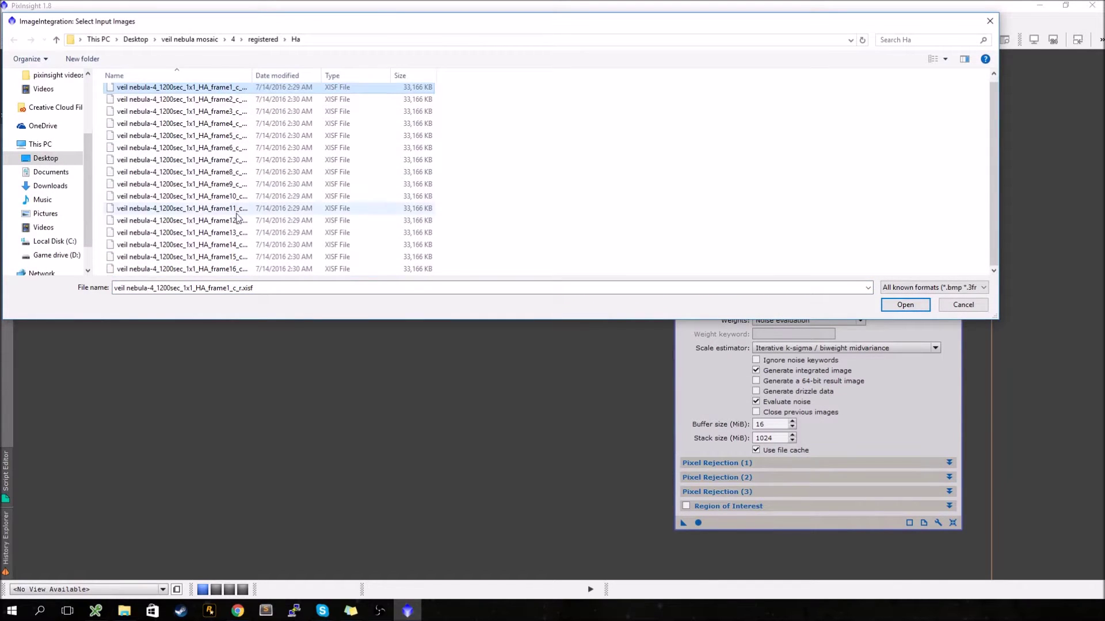
shift+click(326, 274)
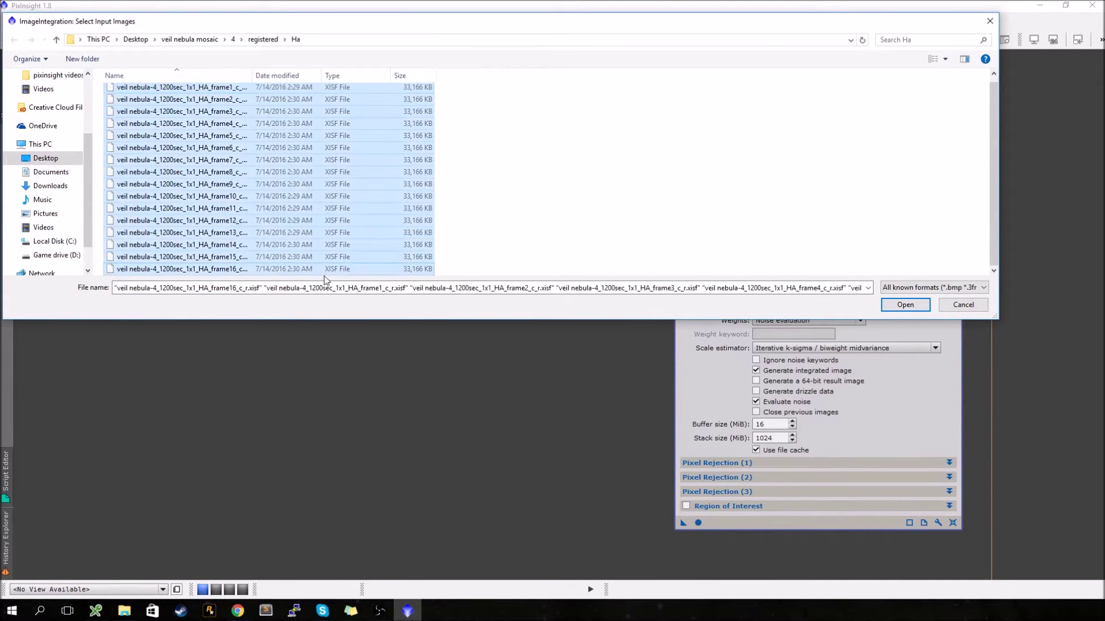
click(906, 306)
Set pixel rejection to Winsorized Sigma Clipping and run the integration.
click(773, 463)
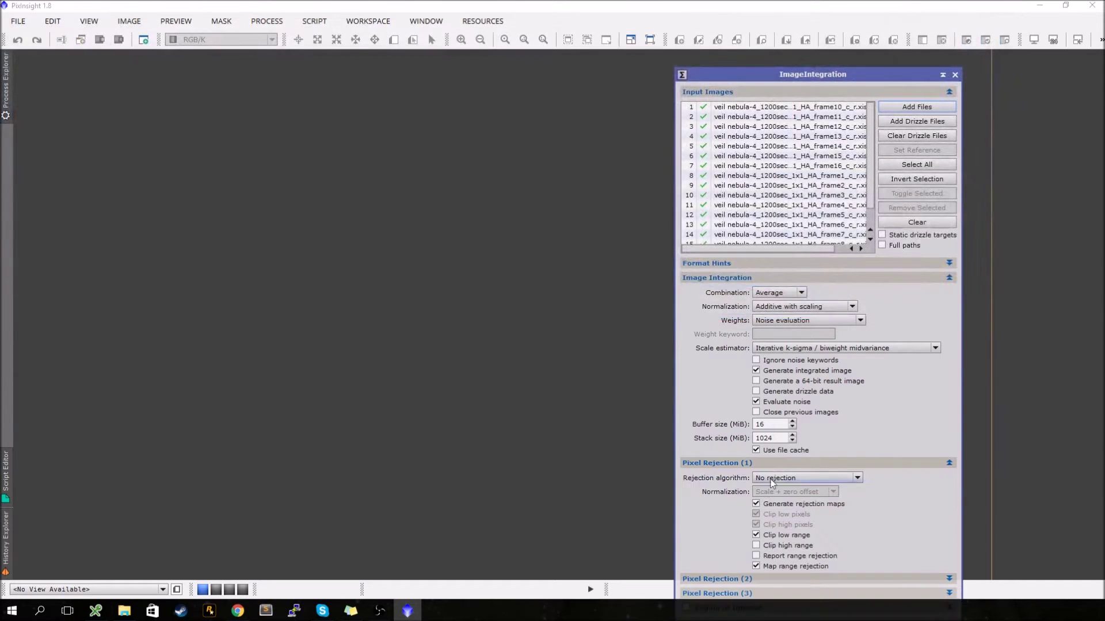
click(777, 478)
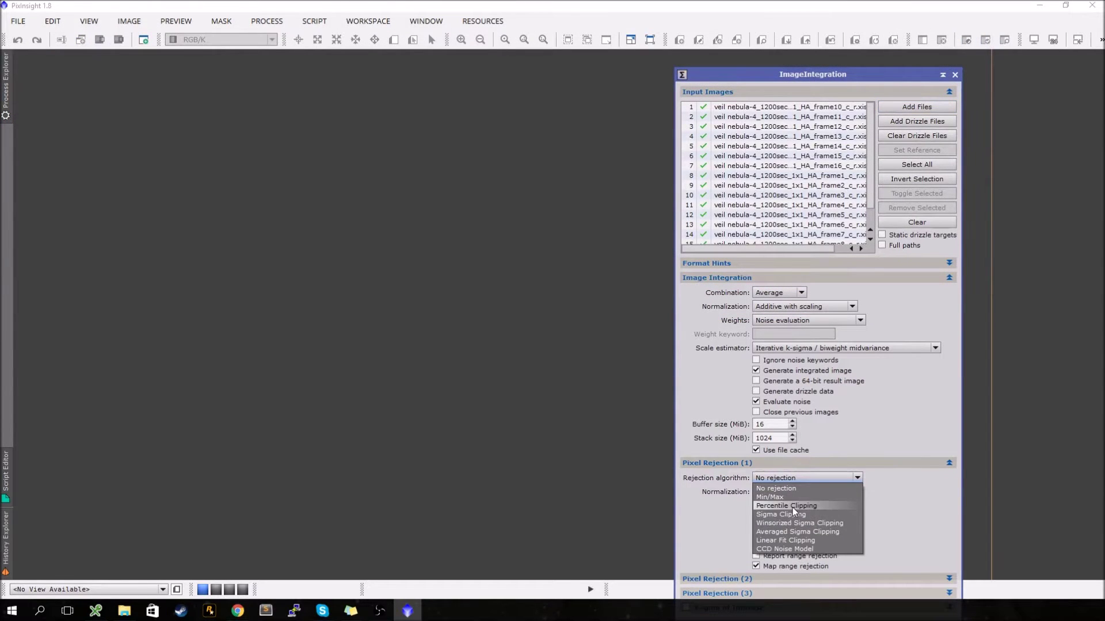
click(800, 524)
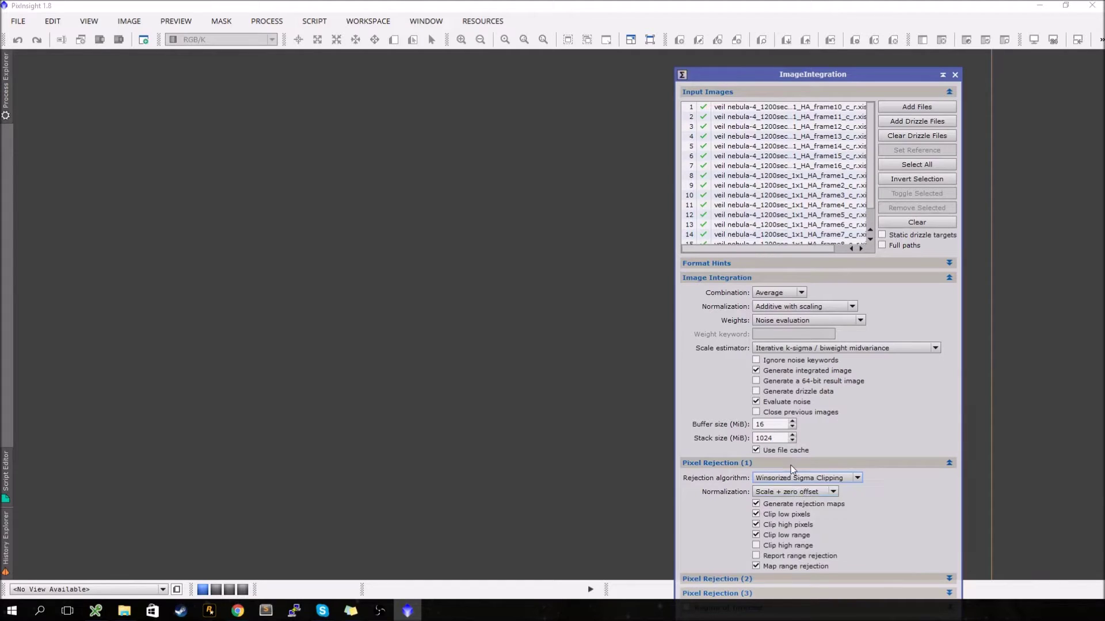
click(790, 465)
click(771, 460)
click(773, 464)
click(774, 463)
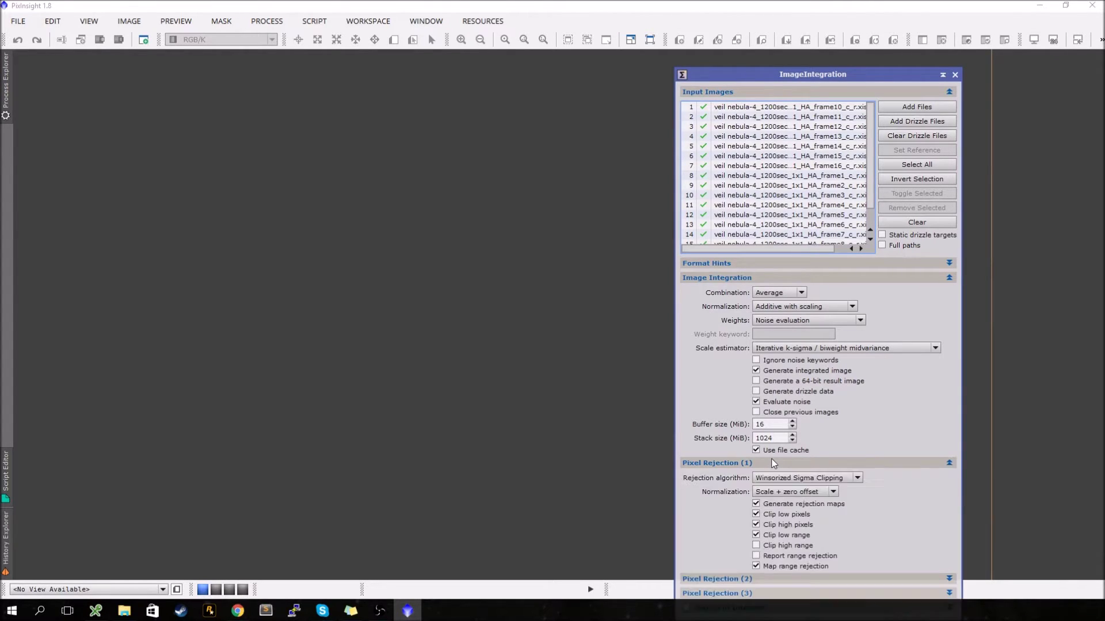
click(774, 464)
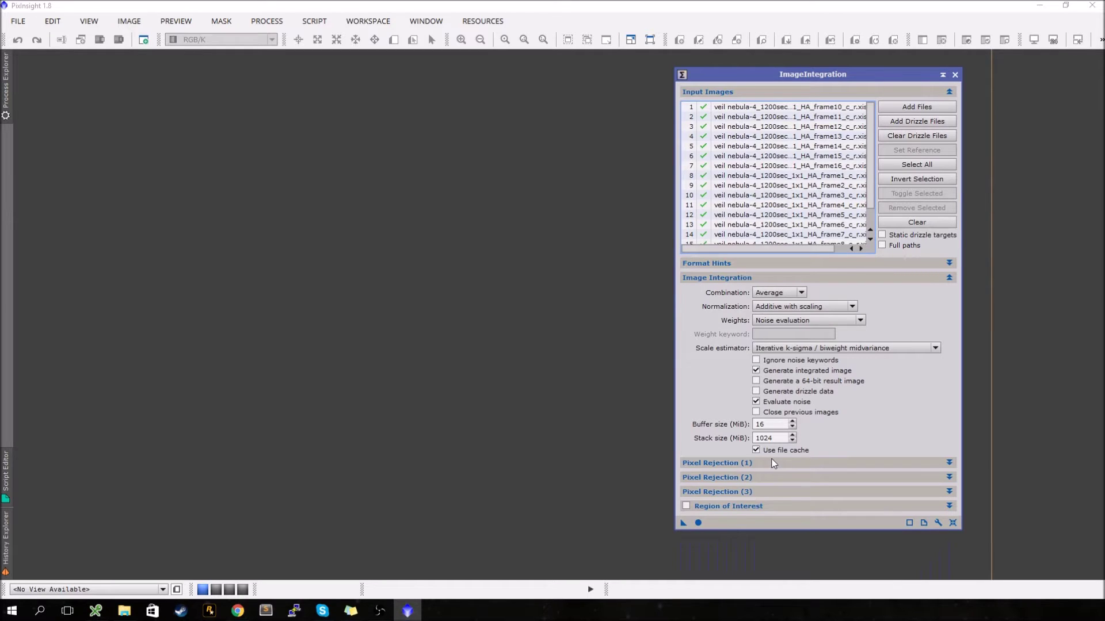
click(698, 523)
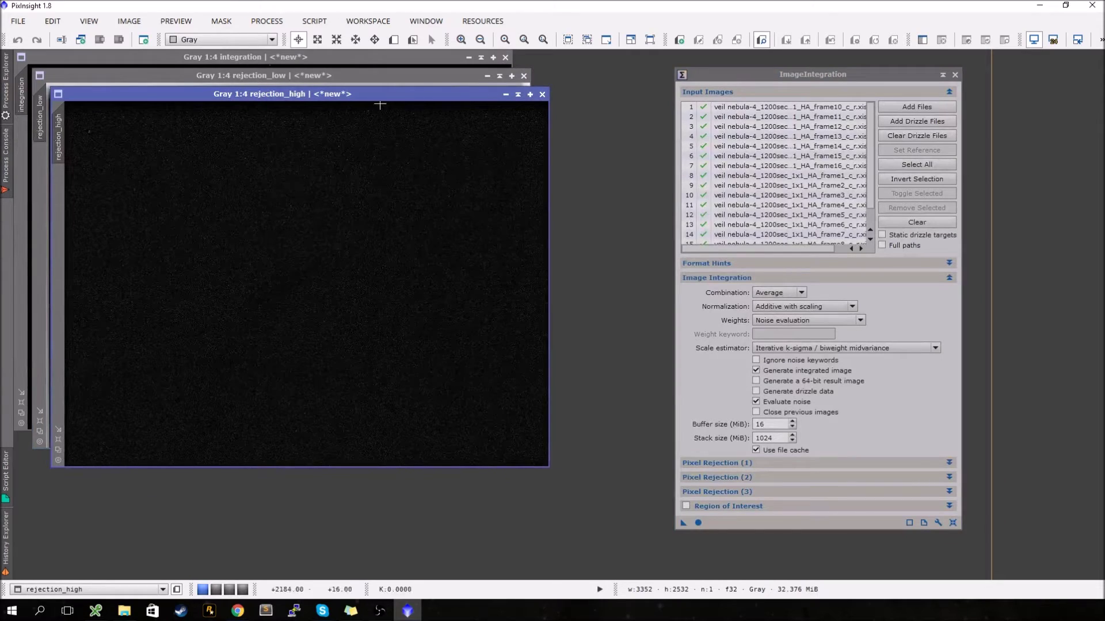
Inspect the auto-stretched rejection_high map, close both rejection maps, and centre the integration image.
drag(385, 93, 414, 97)
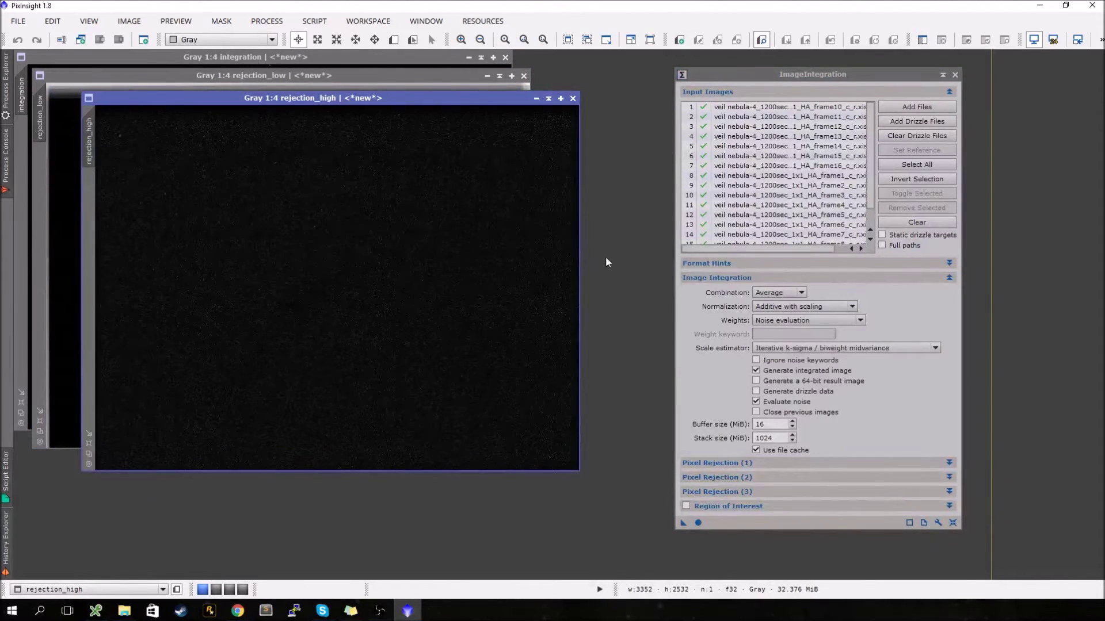
key(ctrl+a)
scroll(367, 276, up, 5)
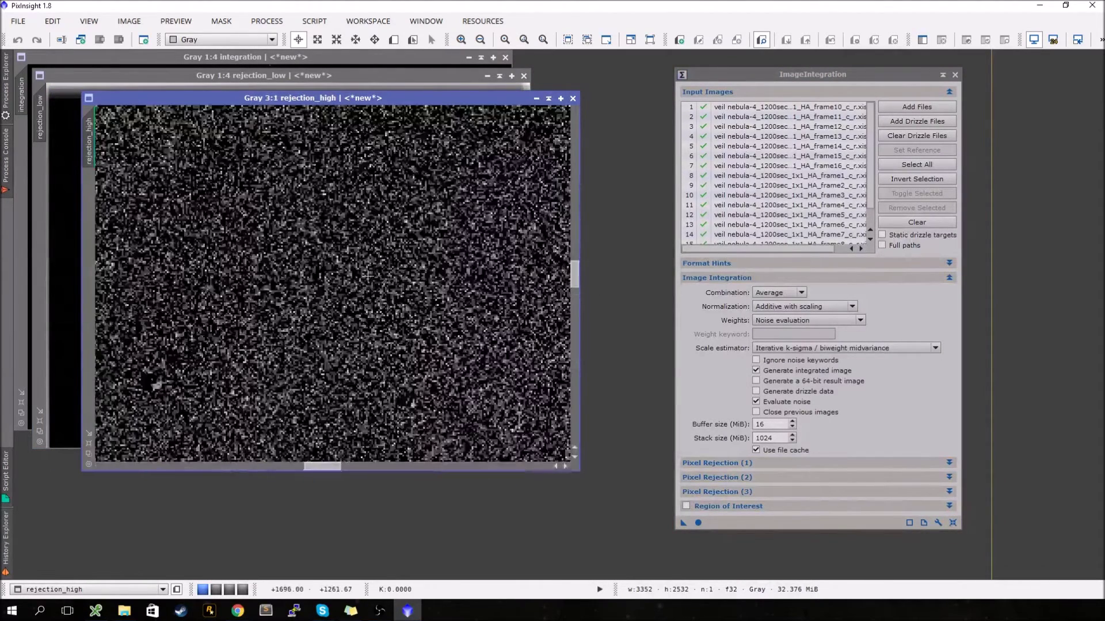
scroll(366, 298, down, 5)
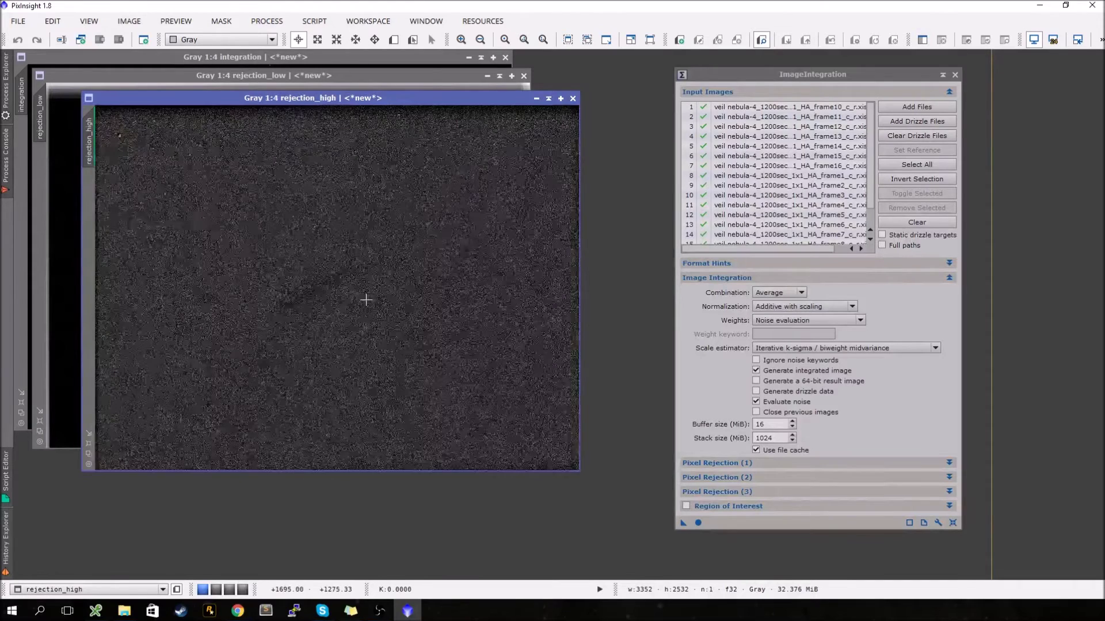
click(573, 99)
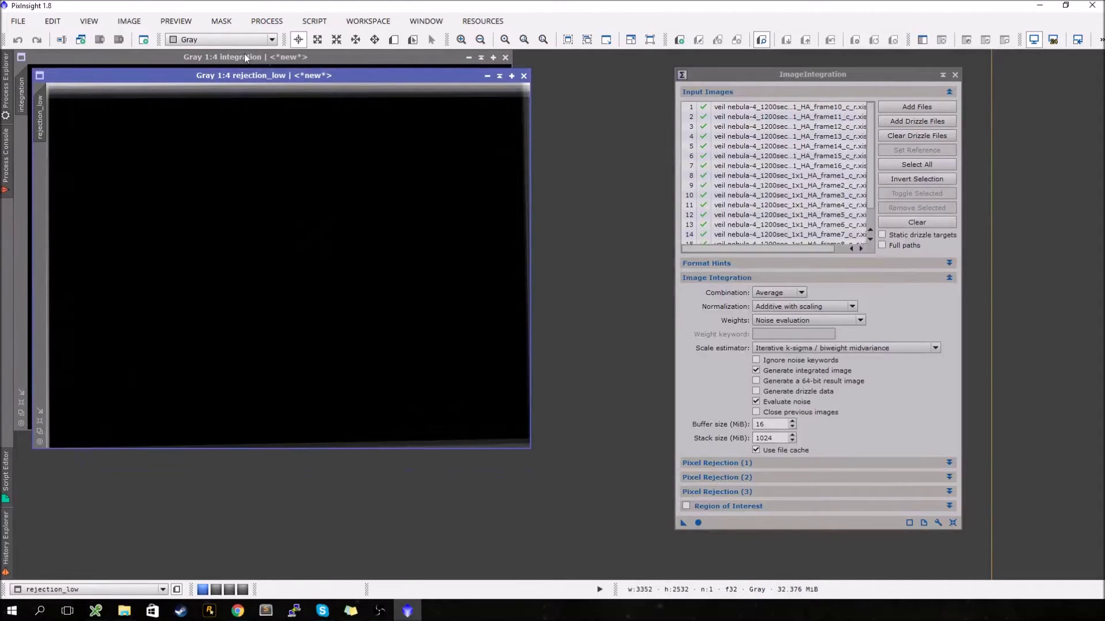
drag(389, 75, 475, 134)
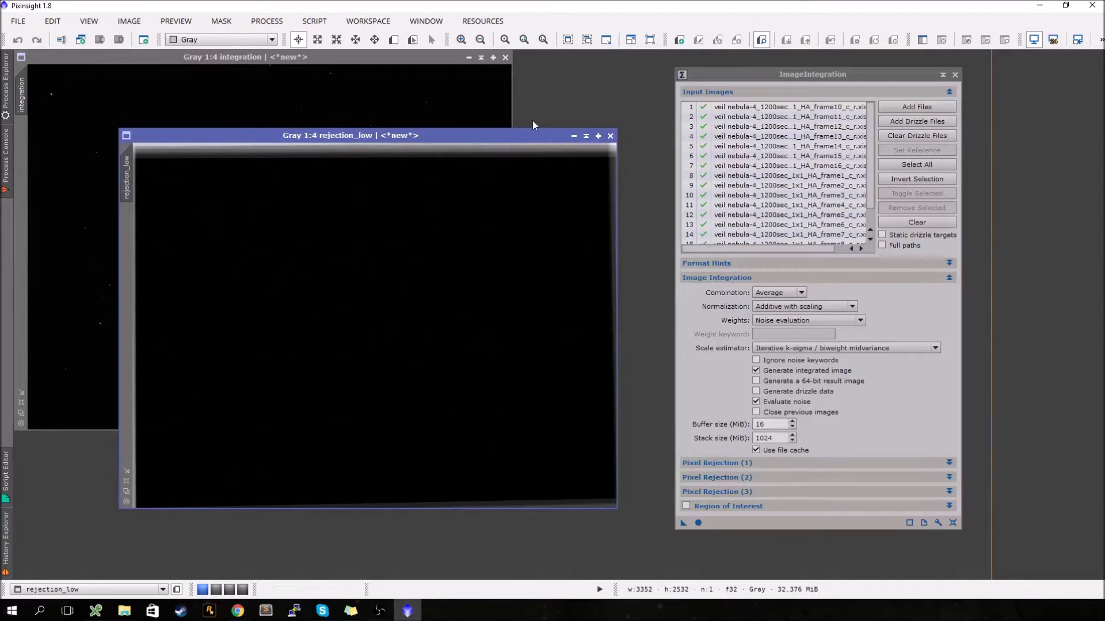
click(611, 136)
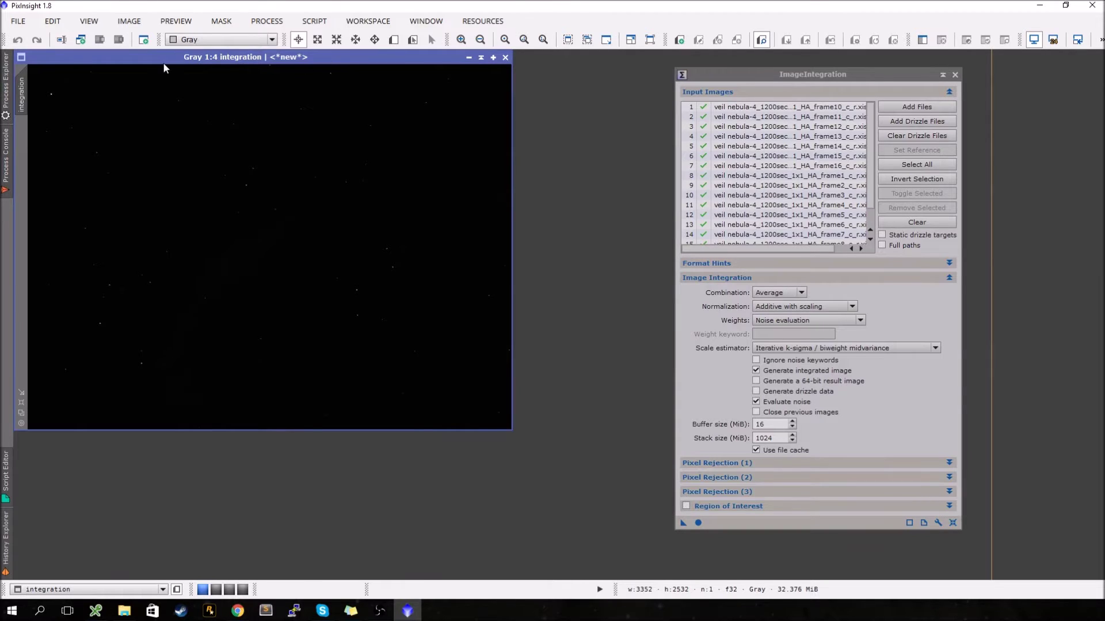
drag(163, 62, 308, 105)
Close ImageIntegration, auto-stretch the integration image with Ctrl+A, and zoom it to fit.
click(955, 74)
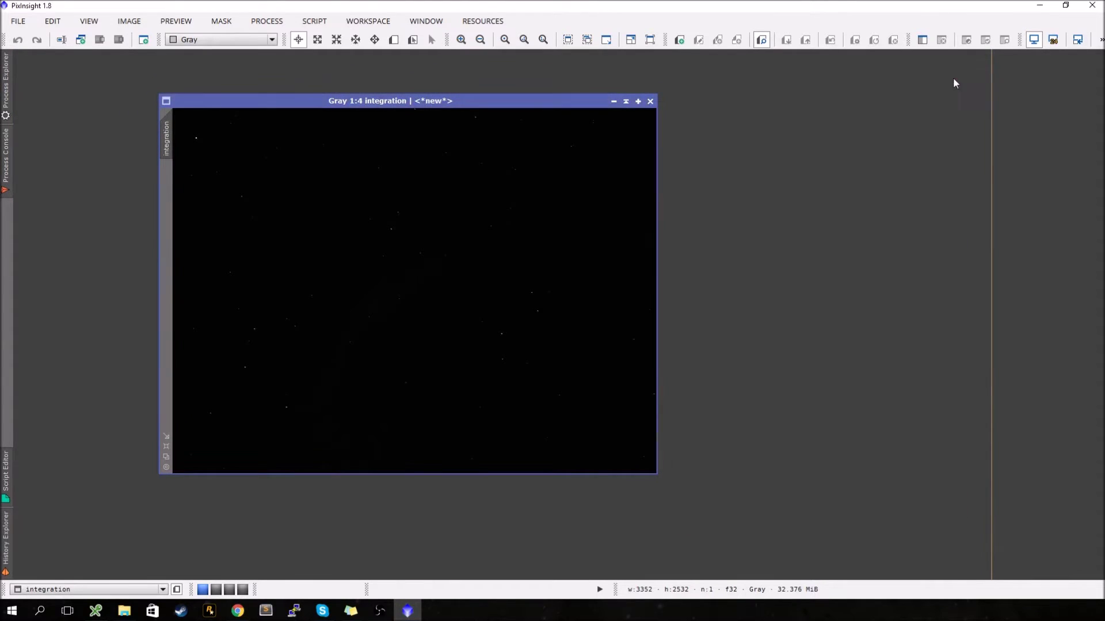
drag(253, 98, 249, 91)
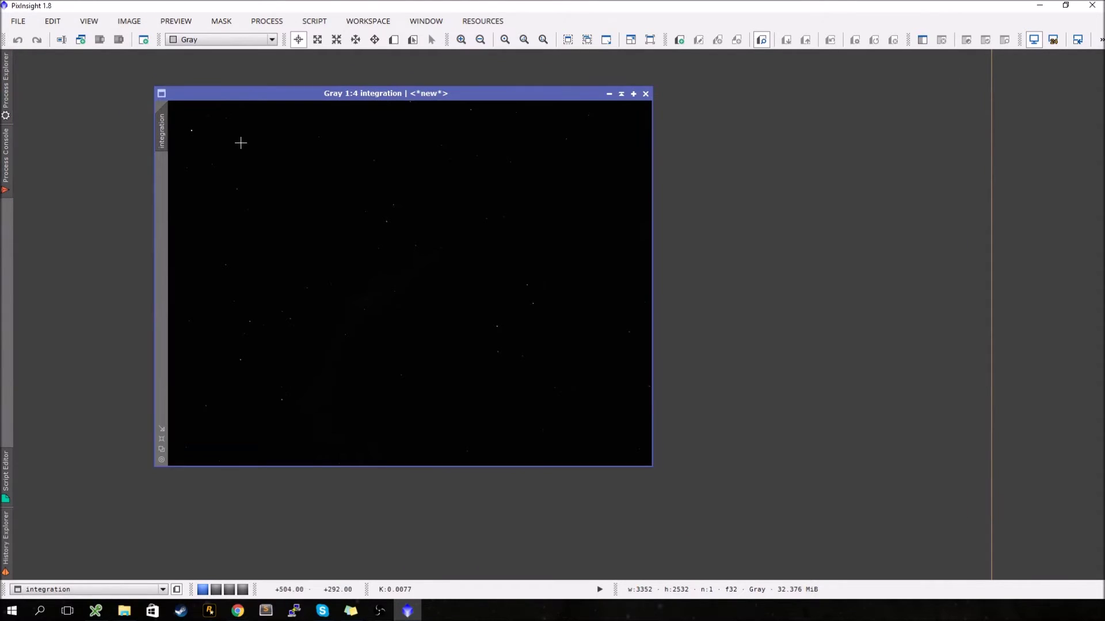
key(ctrl+a)
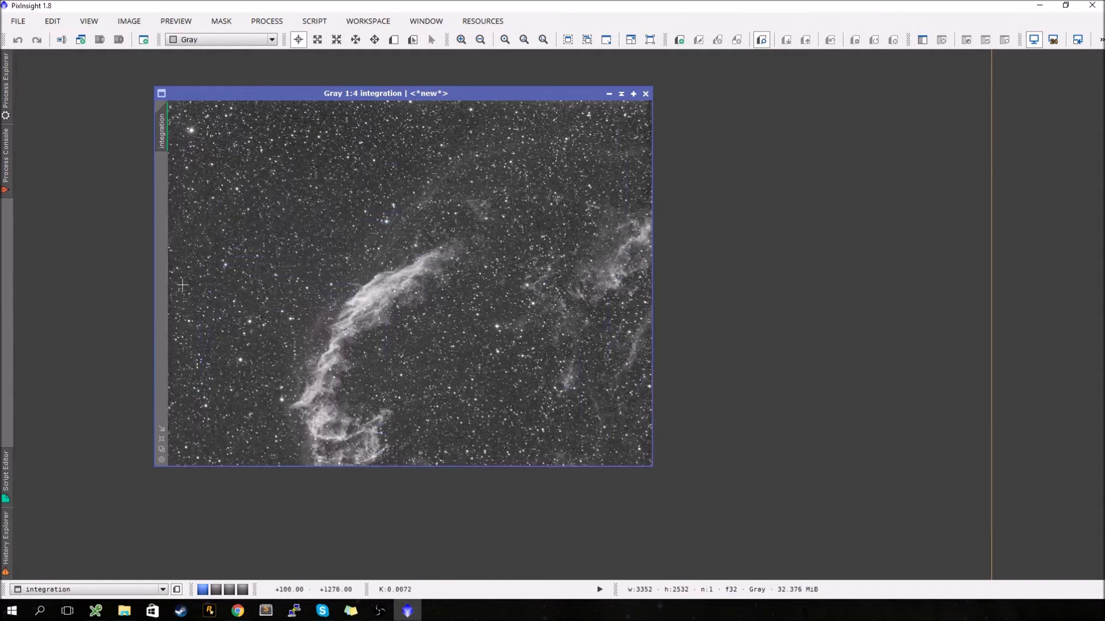
click(163, 439)
drag(386, 84, 386, 57)
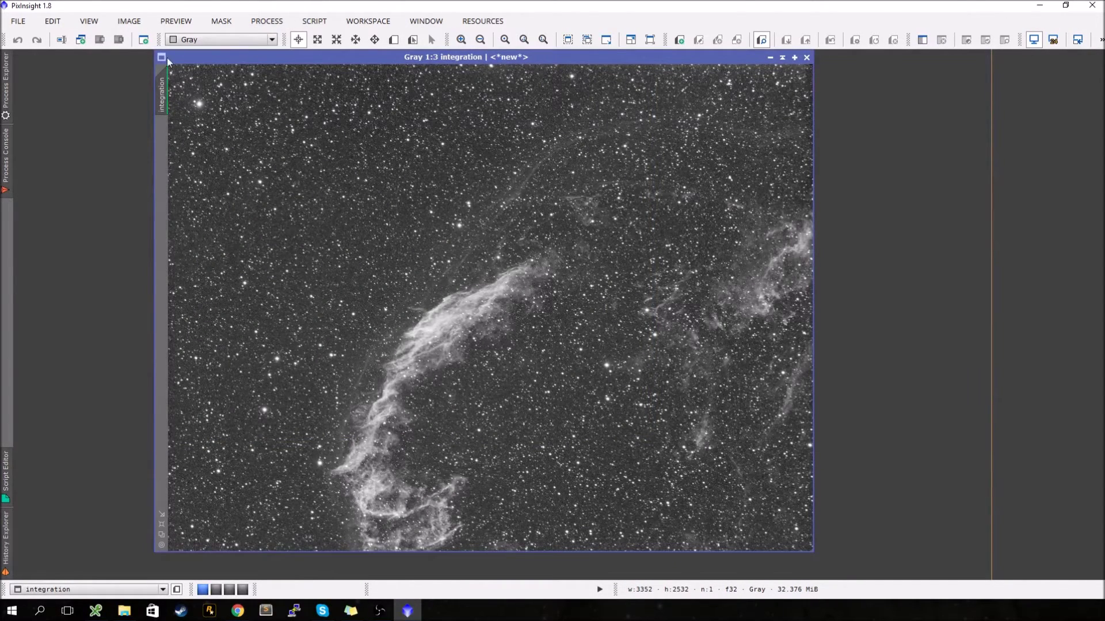
Browse the Process menu's list of processes and dismiss it without choosing anything.
click(257, 20)
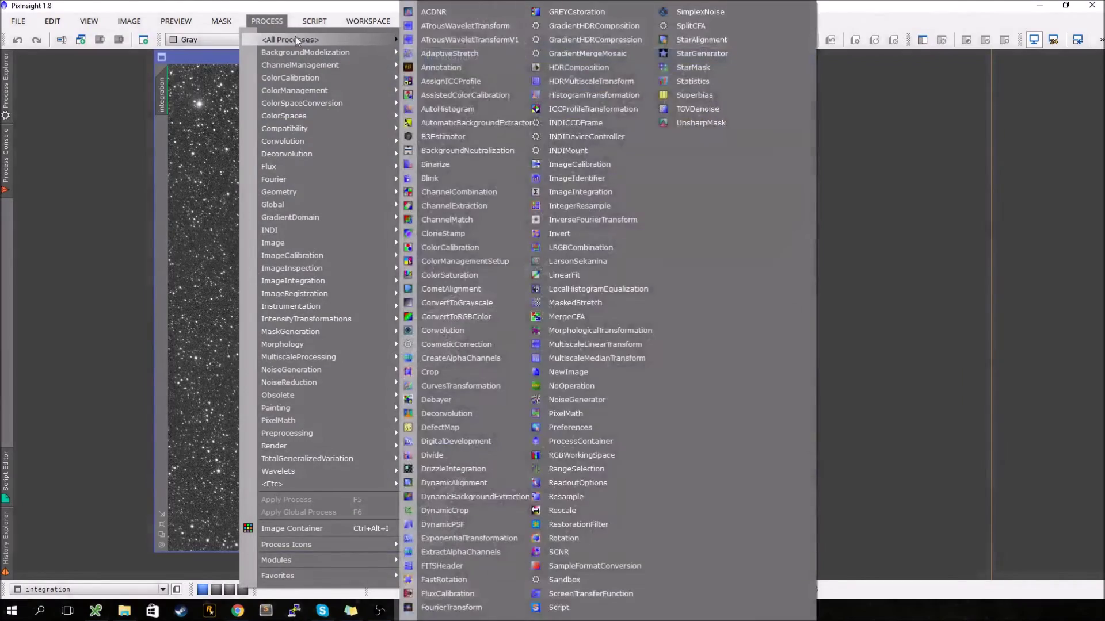
click(276, 24)
click(276, 23)
click(278, 24)
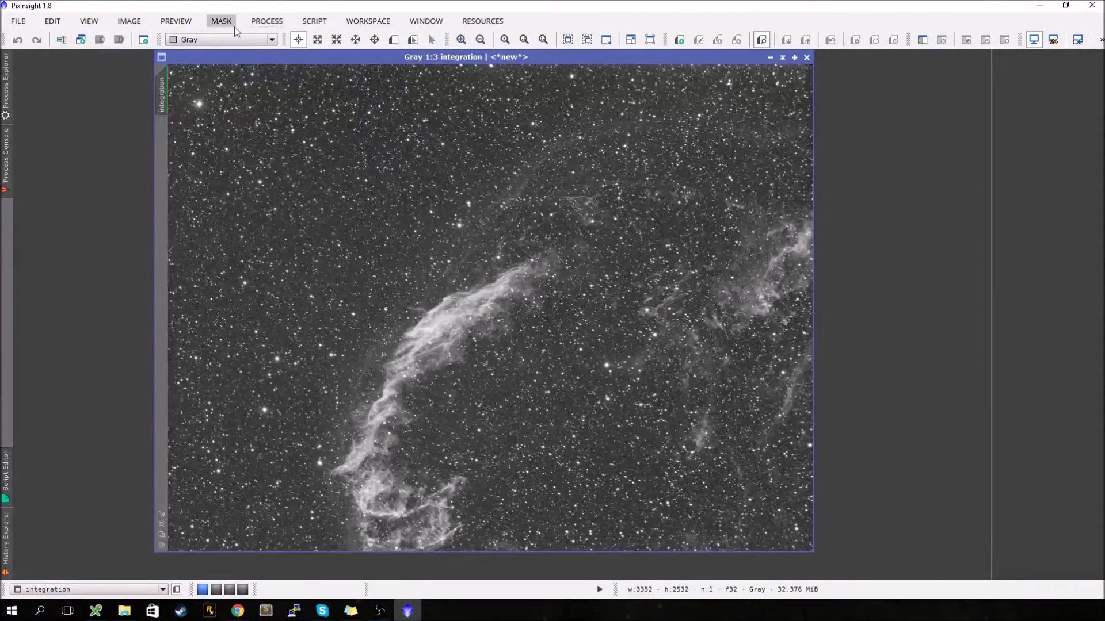
click(270, 22)
mouse_move(277, 40)
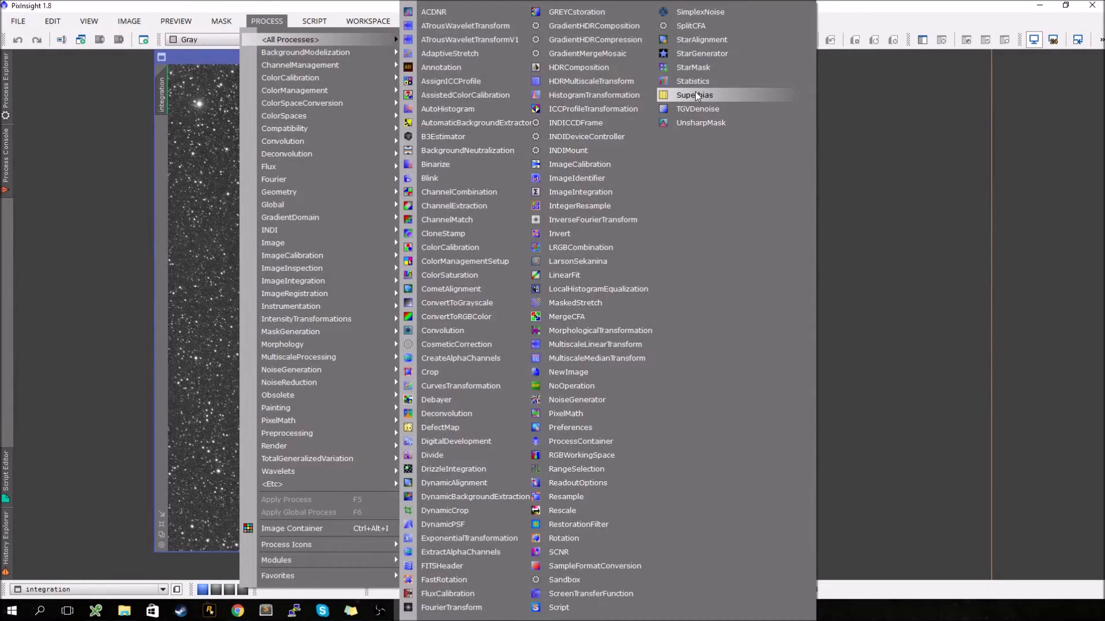
key(Escape)
key(Escape)
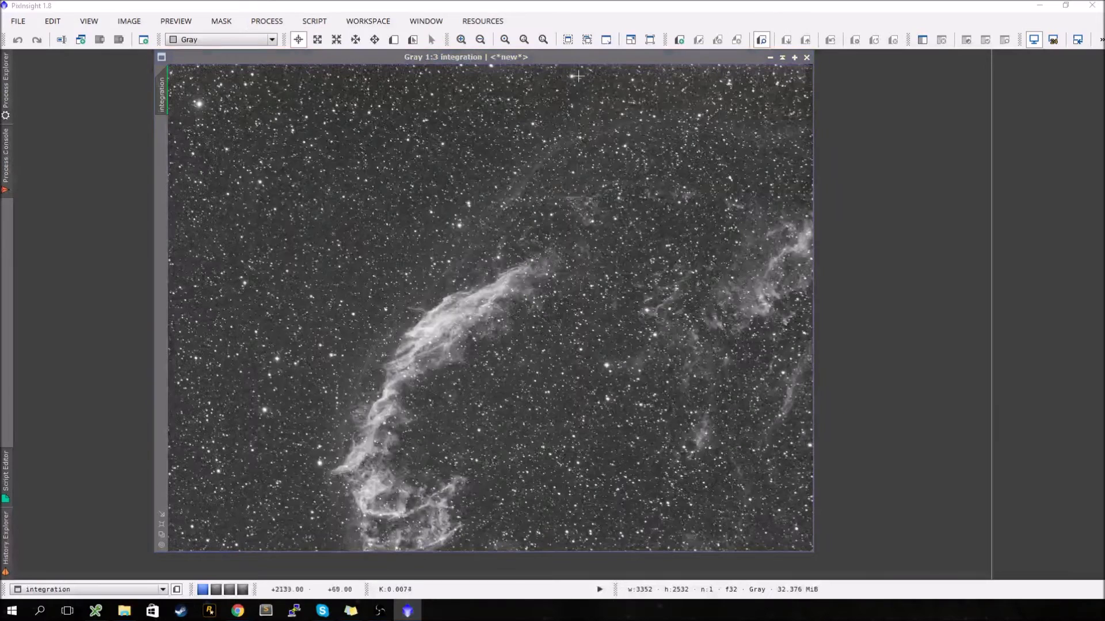
Target integration in HistogramTransformation, clear the screen stretch, and open an enlarged real-time preview.
drag(978, 115, 892, 61)
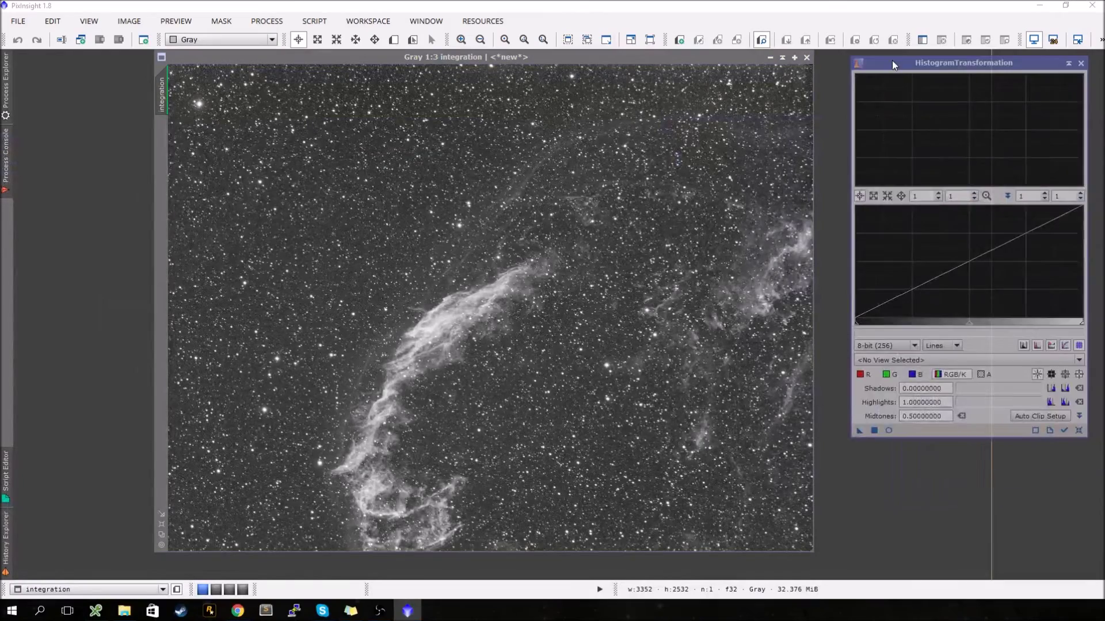
drag(521, 58, 405, 58)
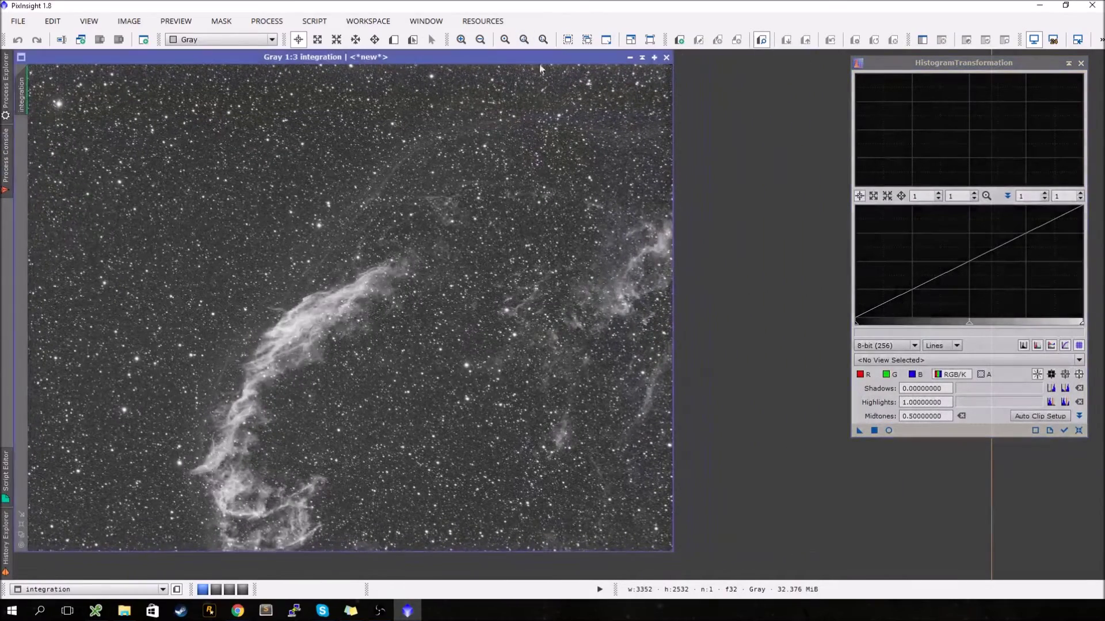
click(907, 361)
click(898, 380)
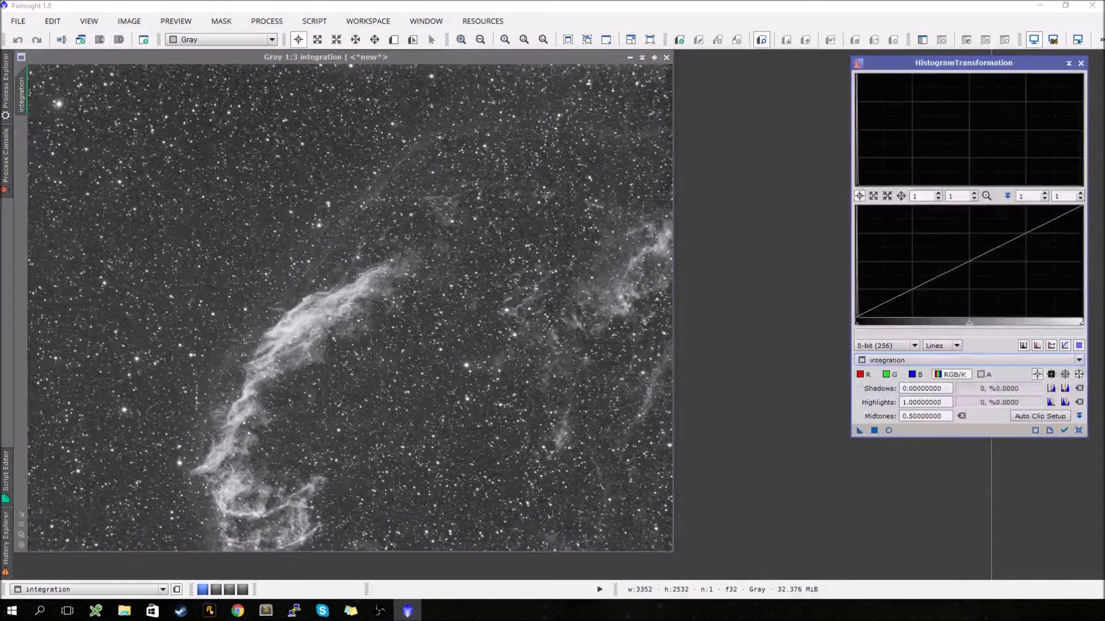
click(1033, 40)
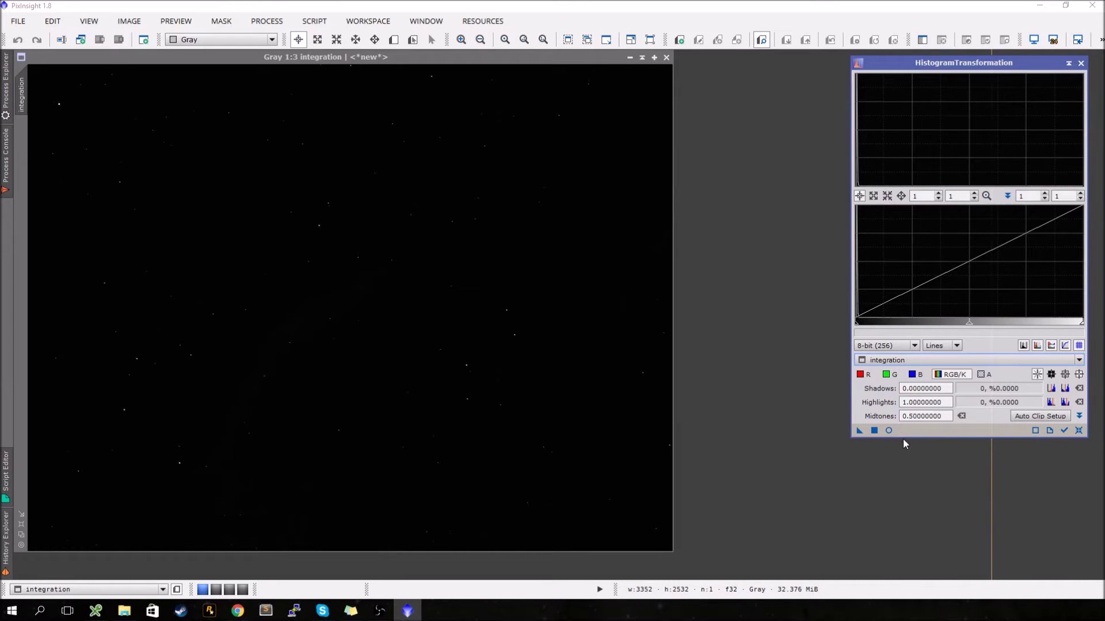
click(889, 431)
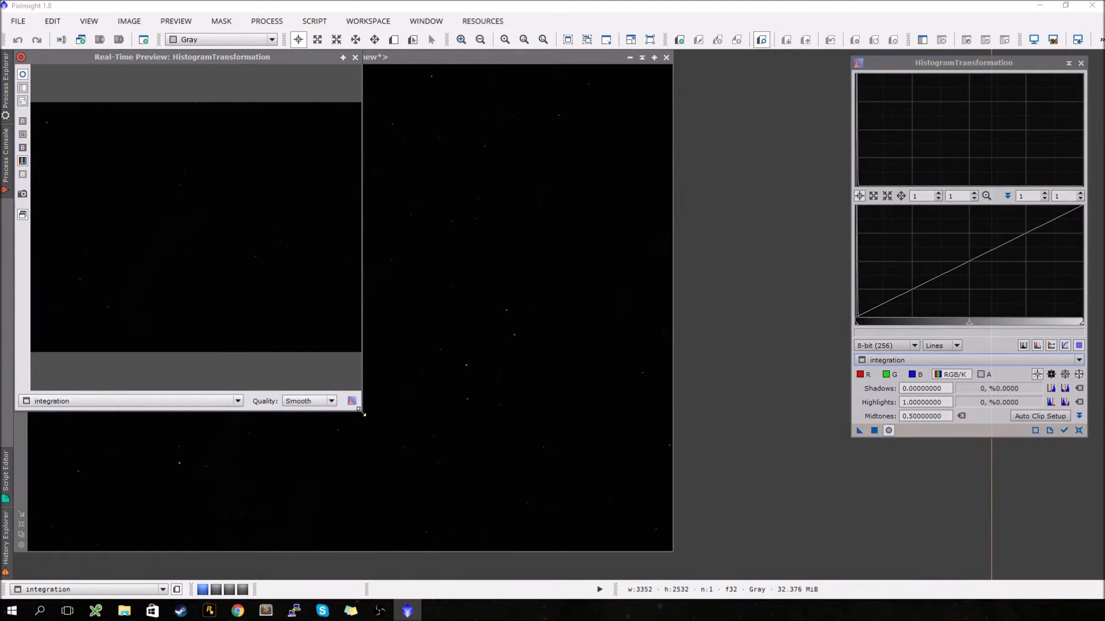
drag(361, 411, 789, 582)
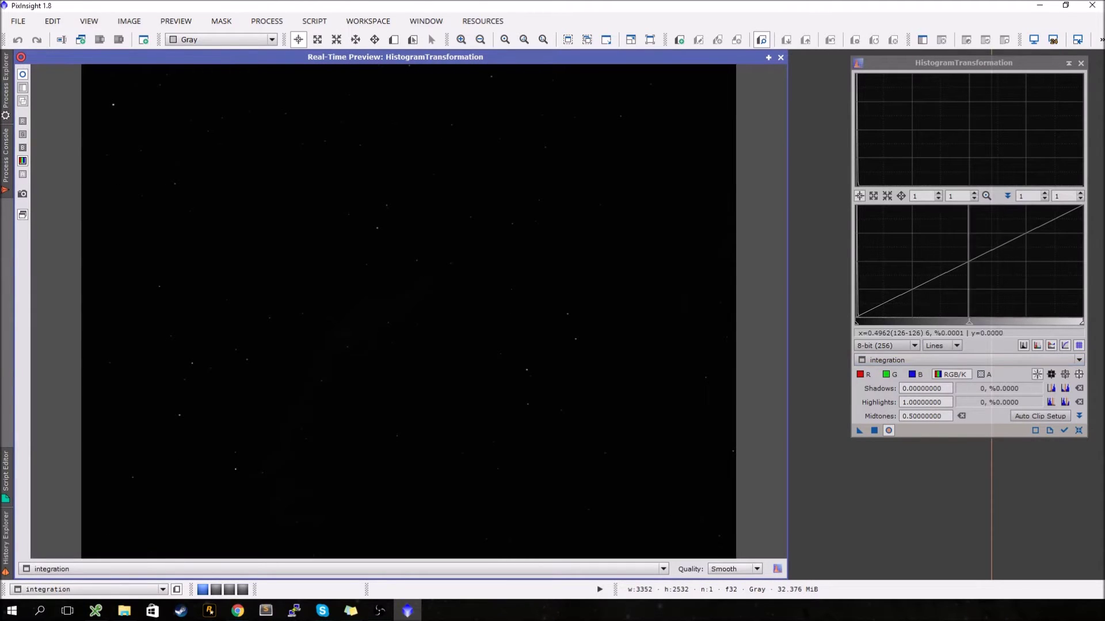
Apply two histogram stretches, brightening midtones and clipping shadows, resetting after each.
drag(969, 322, 859, 322)
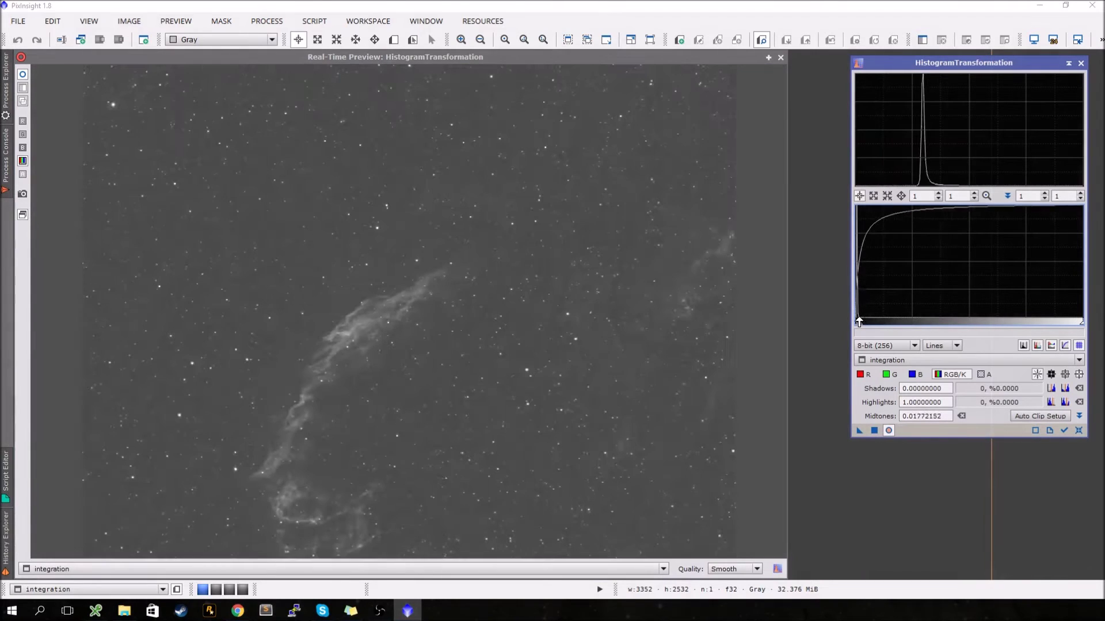
click(874, 430)
click(1079, 430)
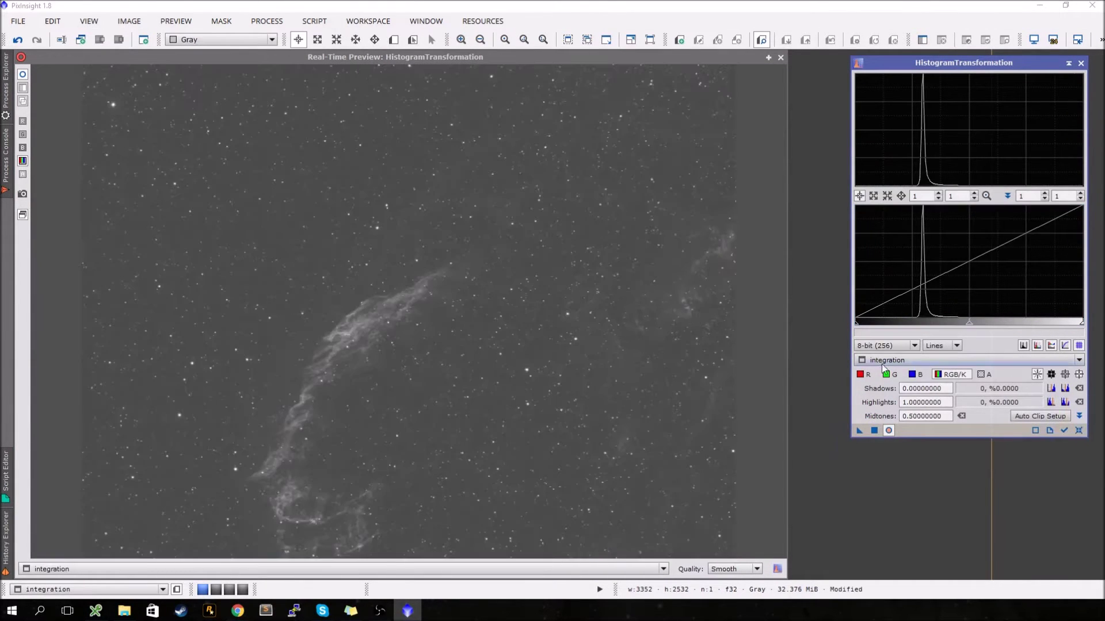
drag(856, 324, 915, 329)
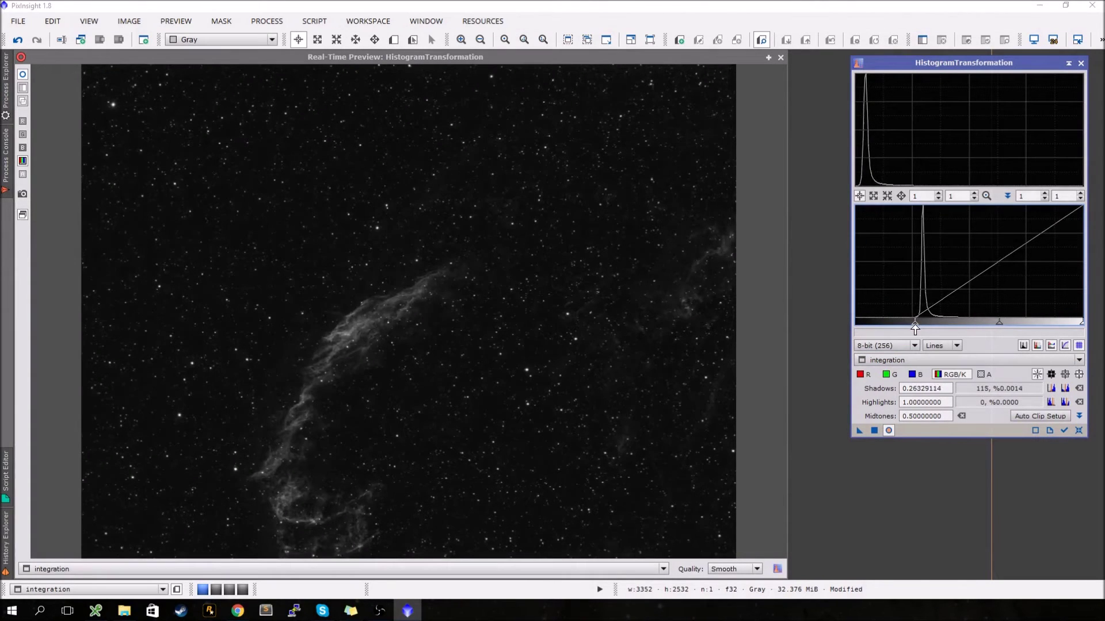
drag(1002, 325, 946, 345)
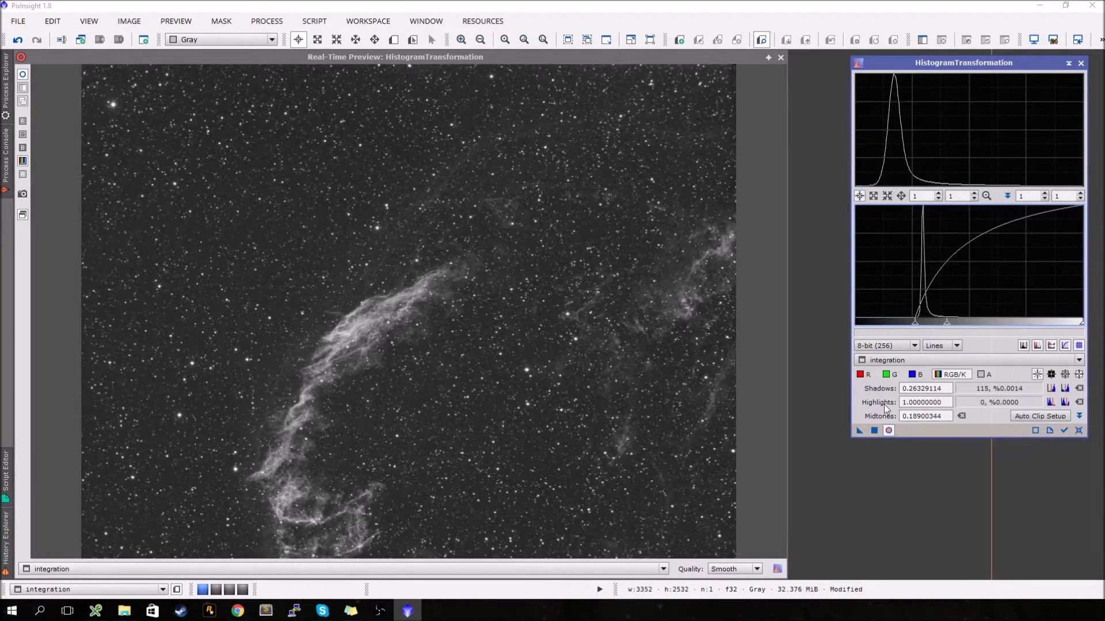
click(874, 431)
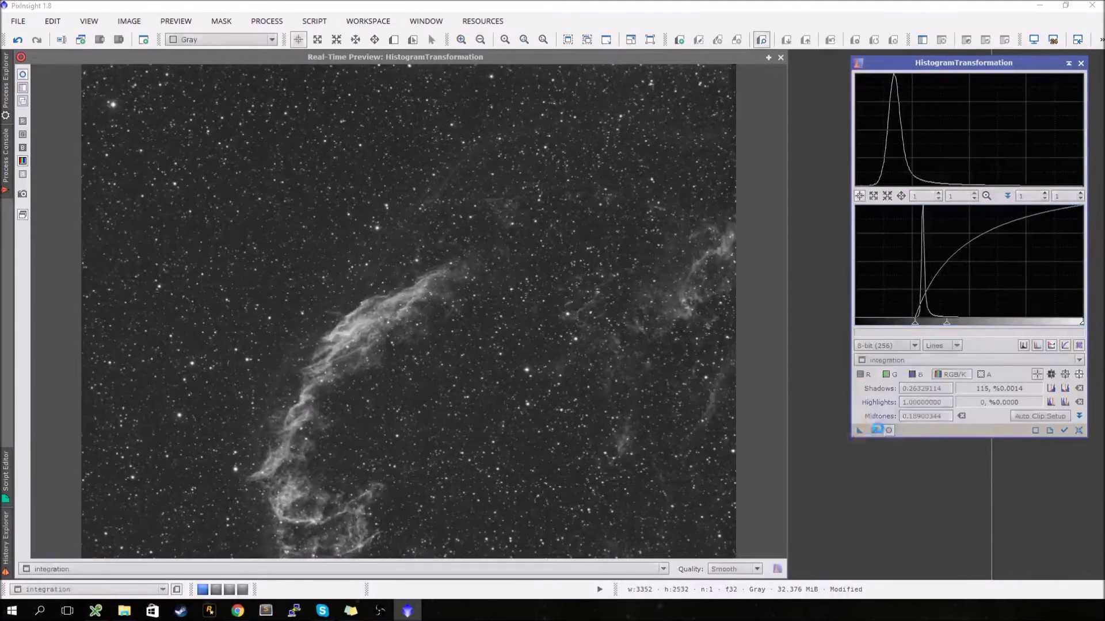
click(1078, 431)
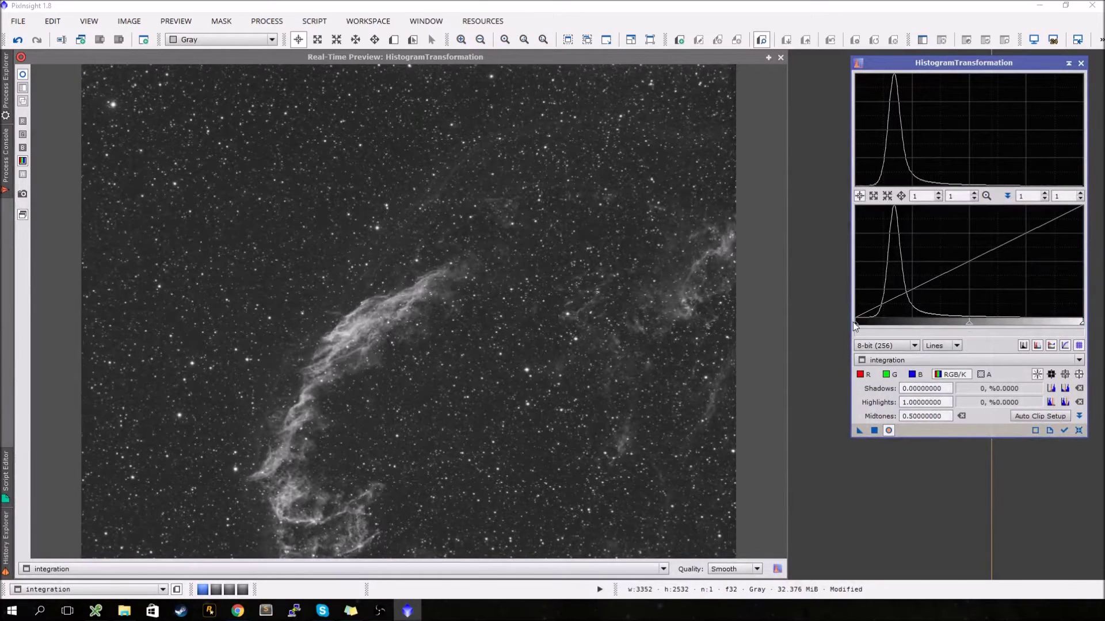
Apply a final gentle shadows and midtones stretch, then close HistogramTransformation.
drag(854, 323, 866, 326)
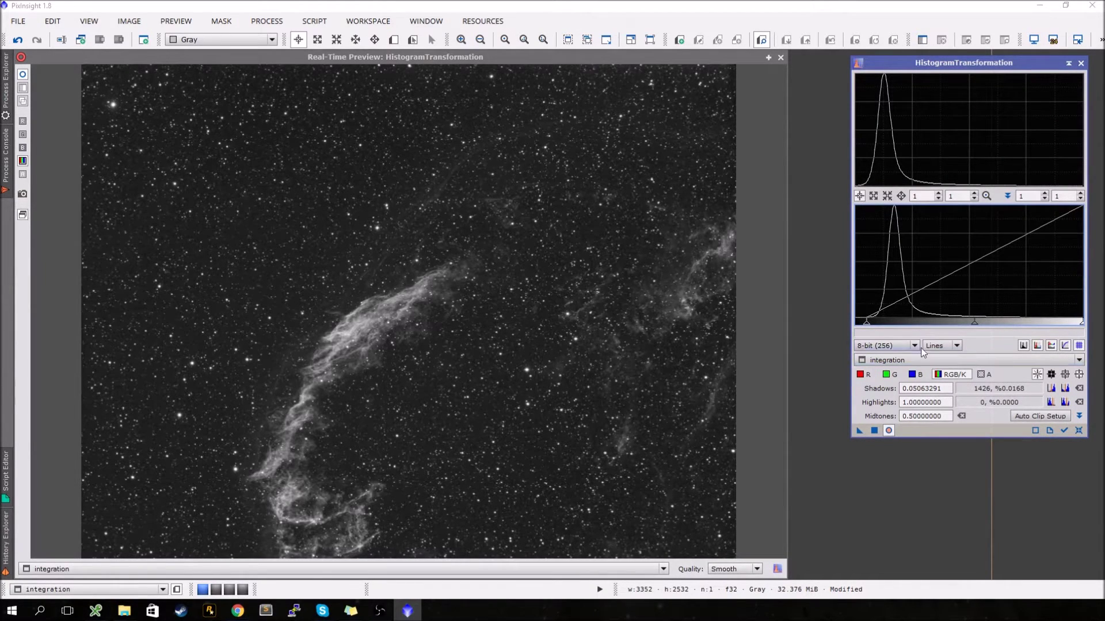
drag(975, 324, 960, 327)
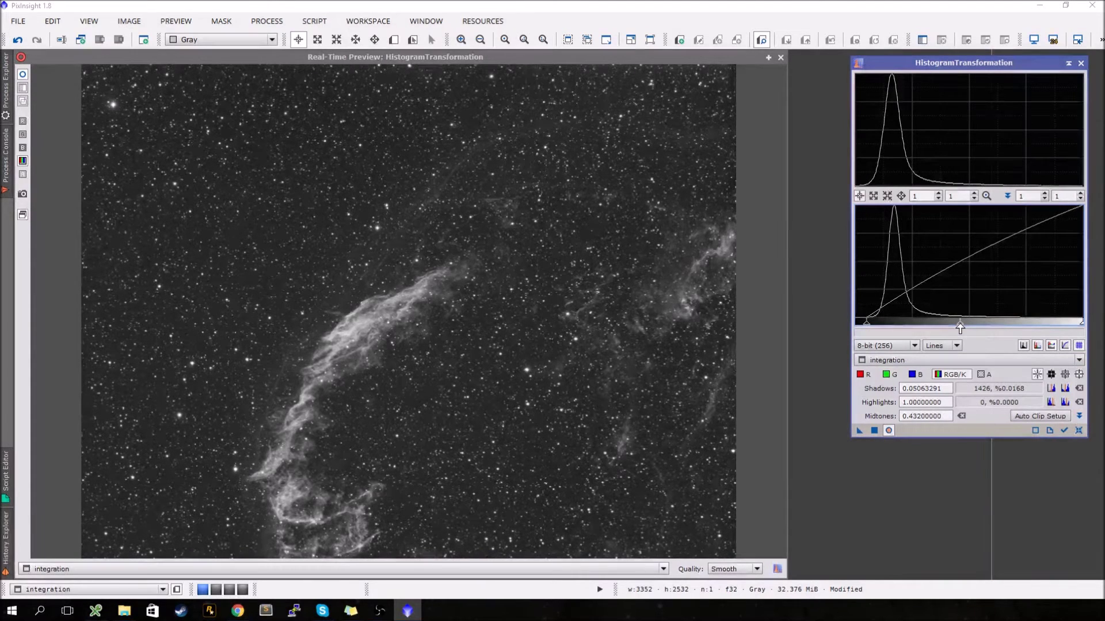
click(874, 431)
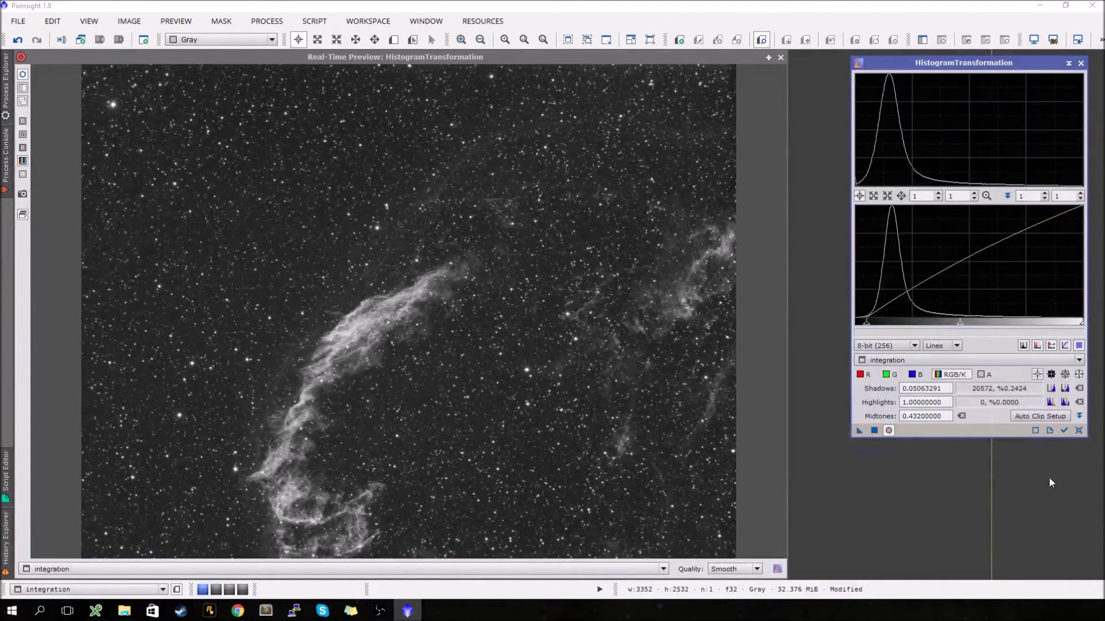
click(1079, 431)
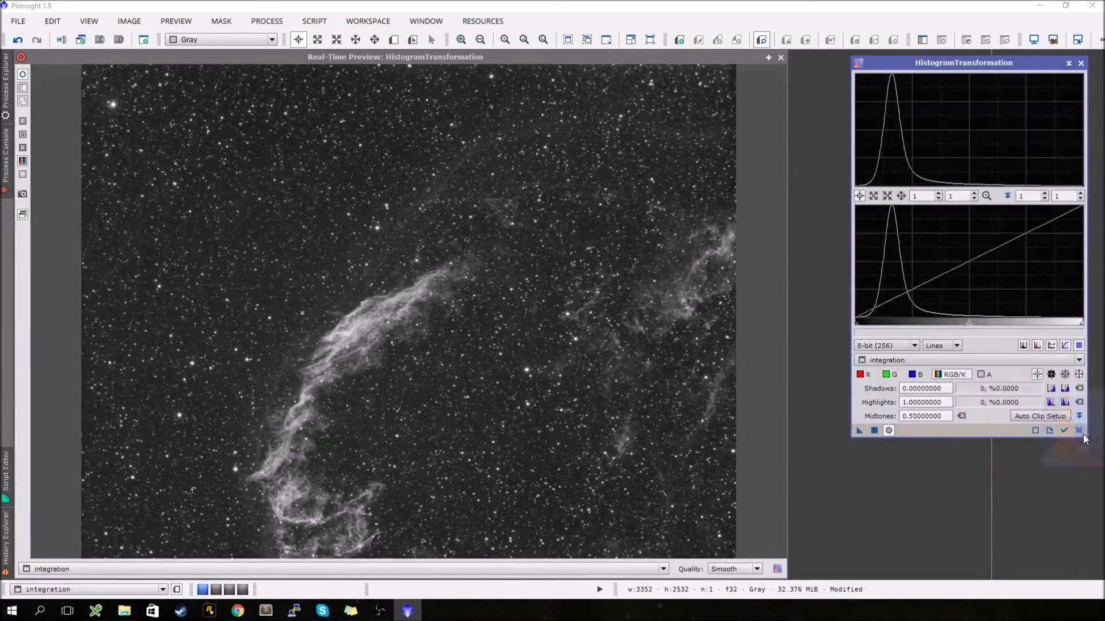
click(1081, 62)
Close the live preview and duplicate the integration image as integration_clone.
click(781, 58)
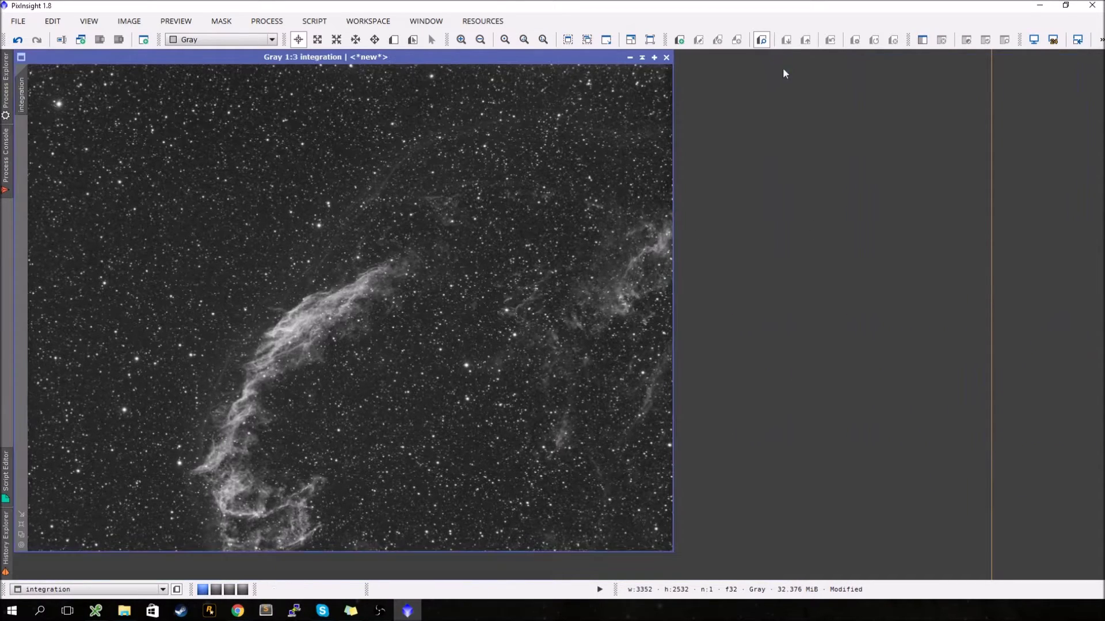
mouse_move(362, 57)
mouse_down()
mouse_move(389, 55)
mouse_move(351, 55)
mouse_up()
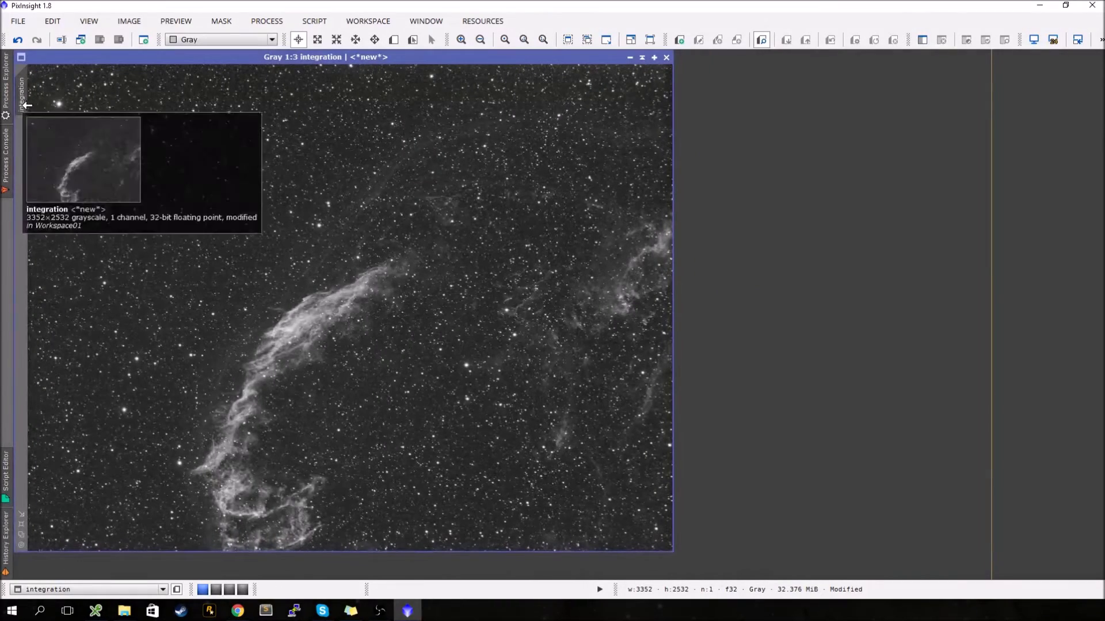
drag(21, 95, 700, 67)
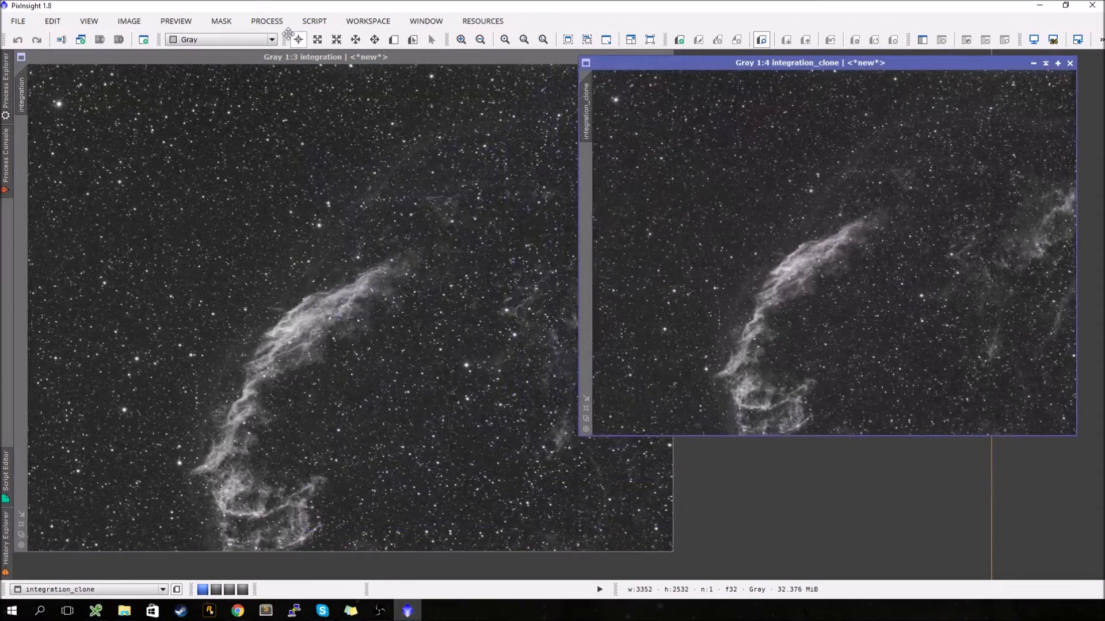
Generate star_mask from integration with StarMask Noise threshold 0.14, then arrange integration_clone.
click(267, 21)
mouse_move(287, 41)
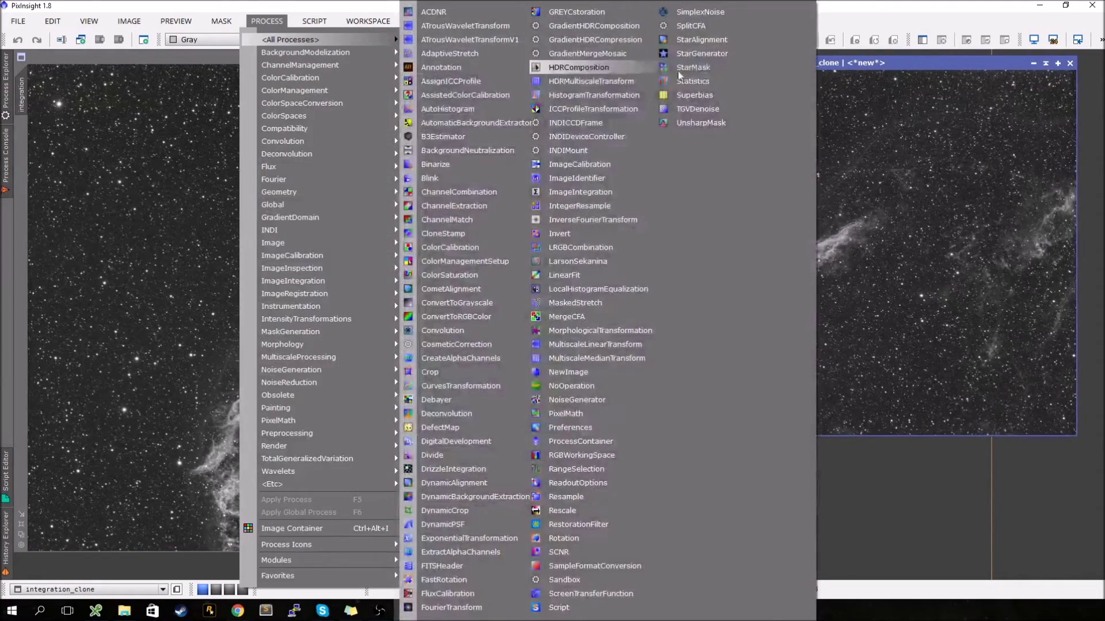
click(697, 67)
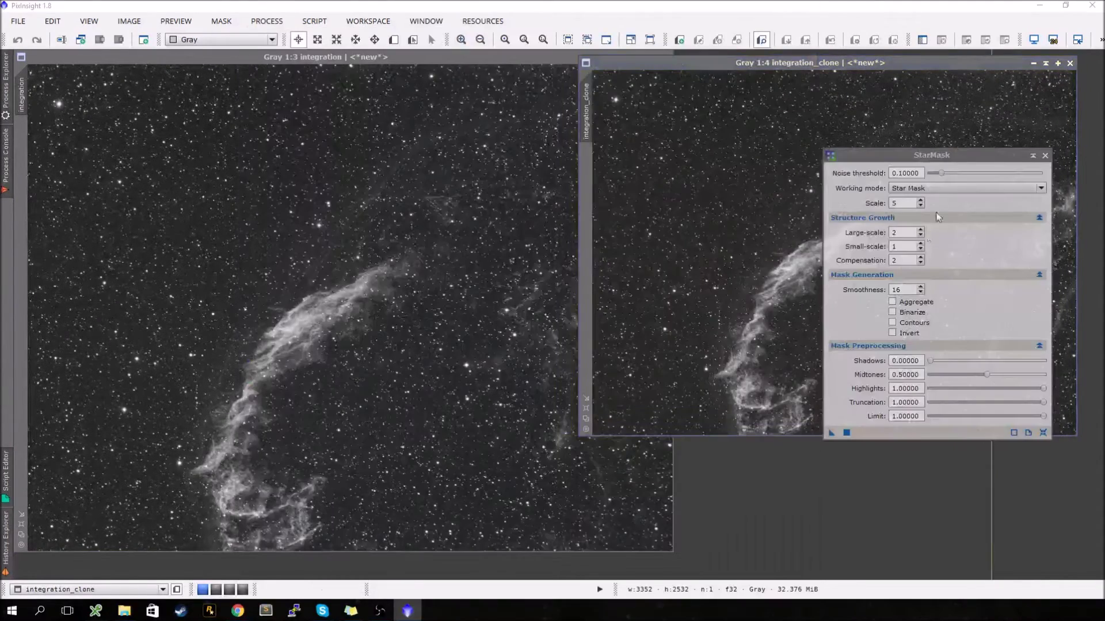
drag(944, 176, 948, 176)
drag(832, 434, 467, 415)
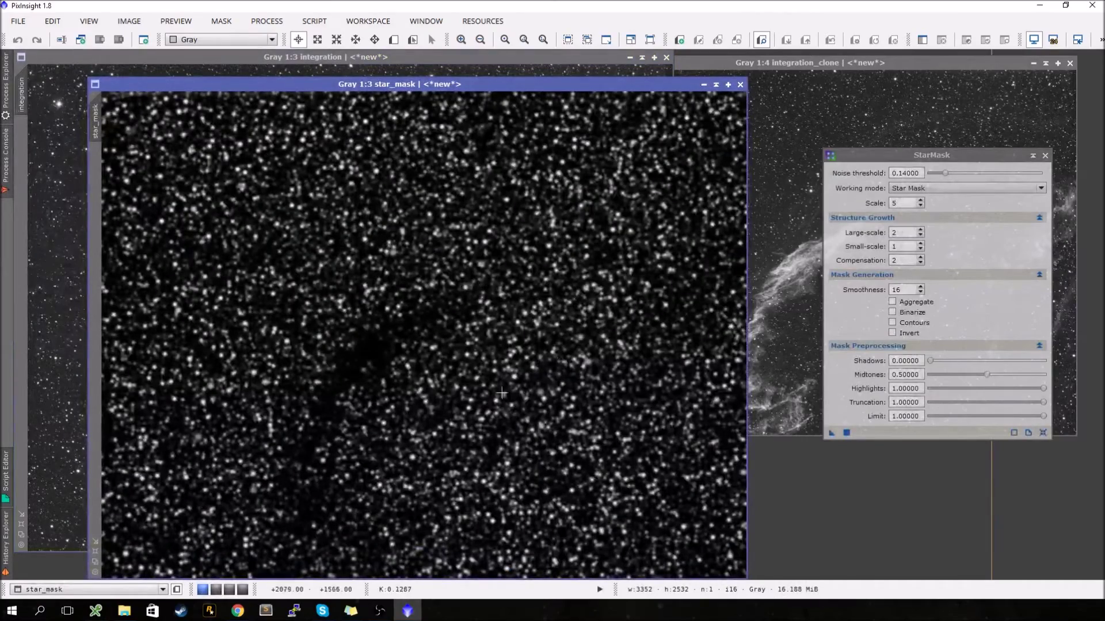
click(1047, 152)
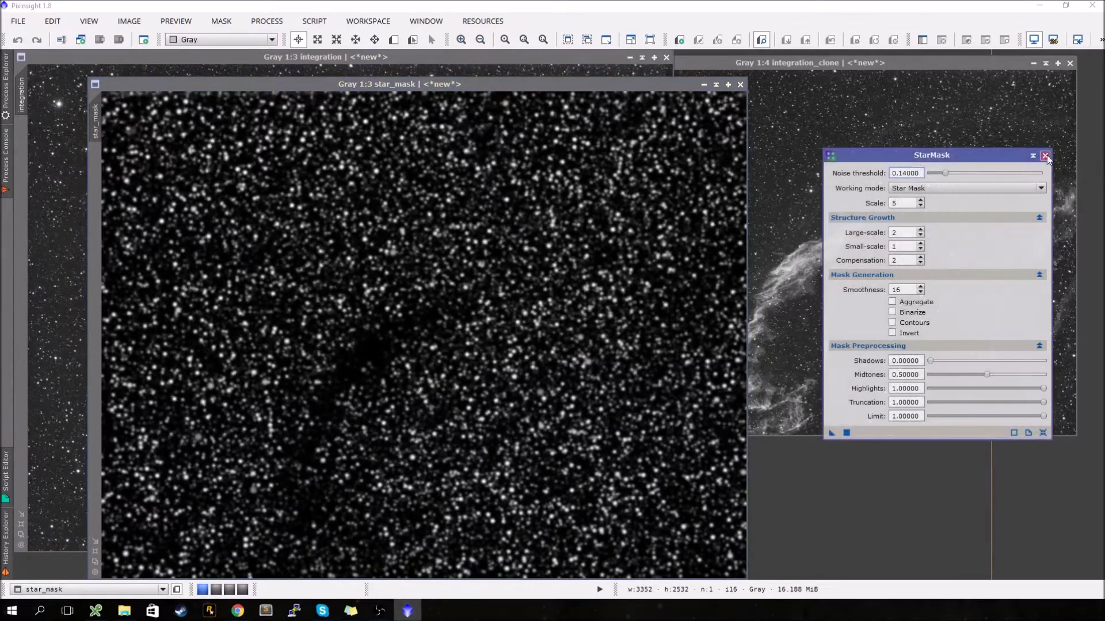
click(1045, 156)
click(759, 61)
drag(702, 58, 605, 127)
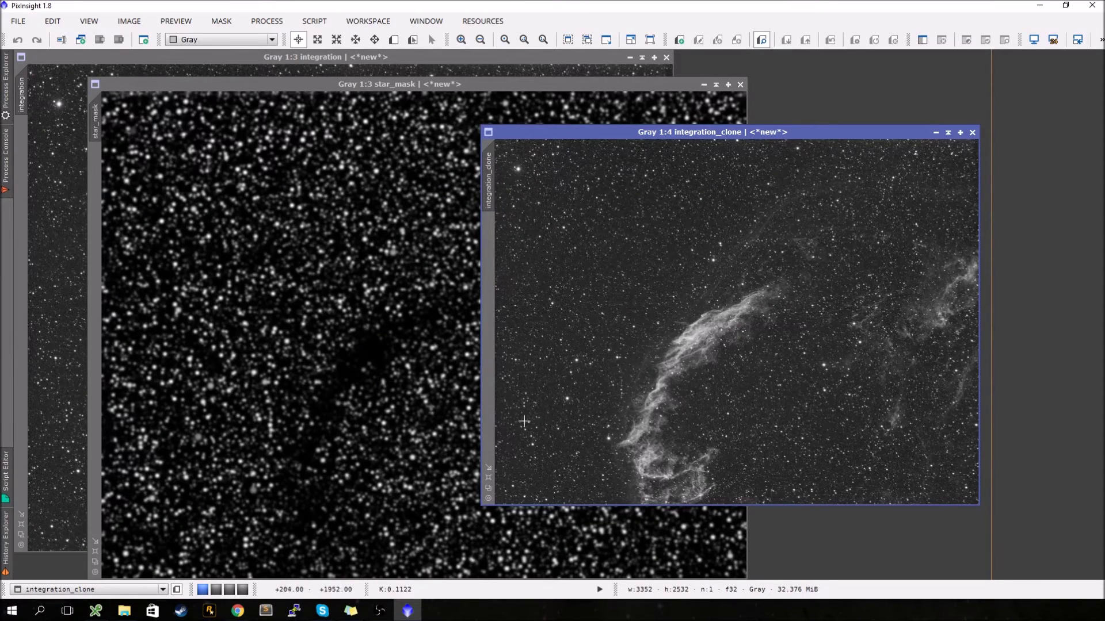
Bring integration_clone to the front and apply Image > Invert to make it a negative.
click(189, 84)
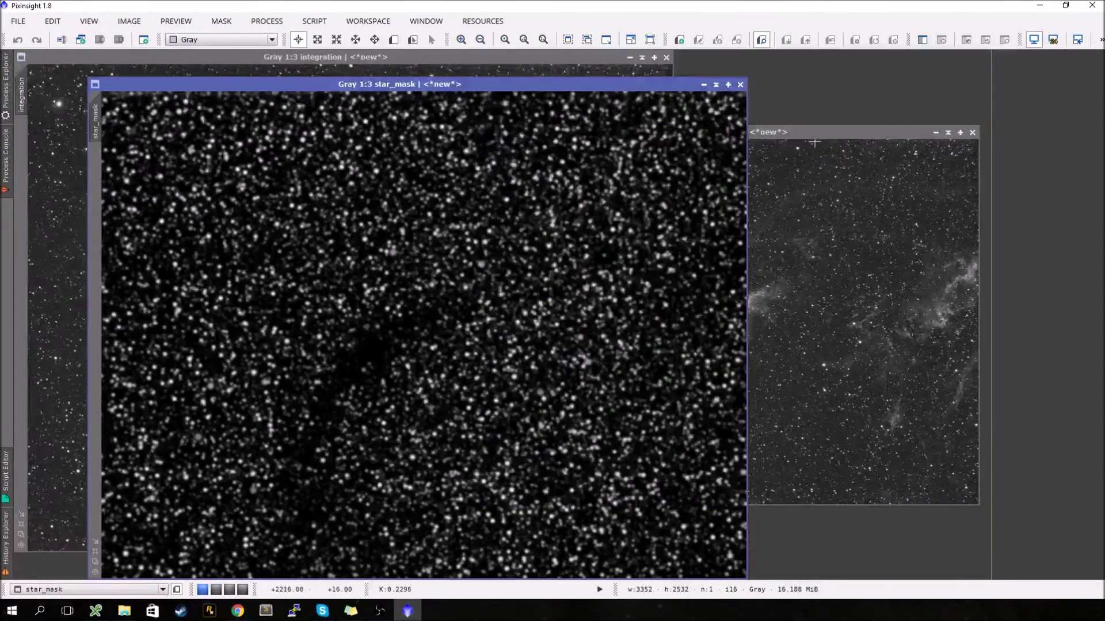
click(797, 130)
drag(796, 122, 827, 148)
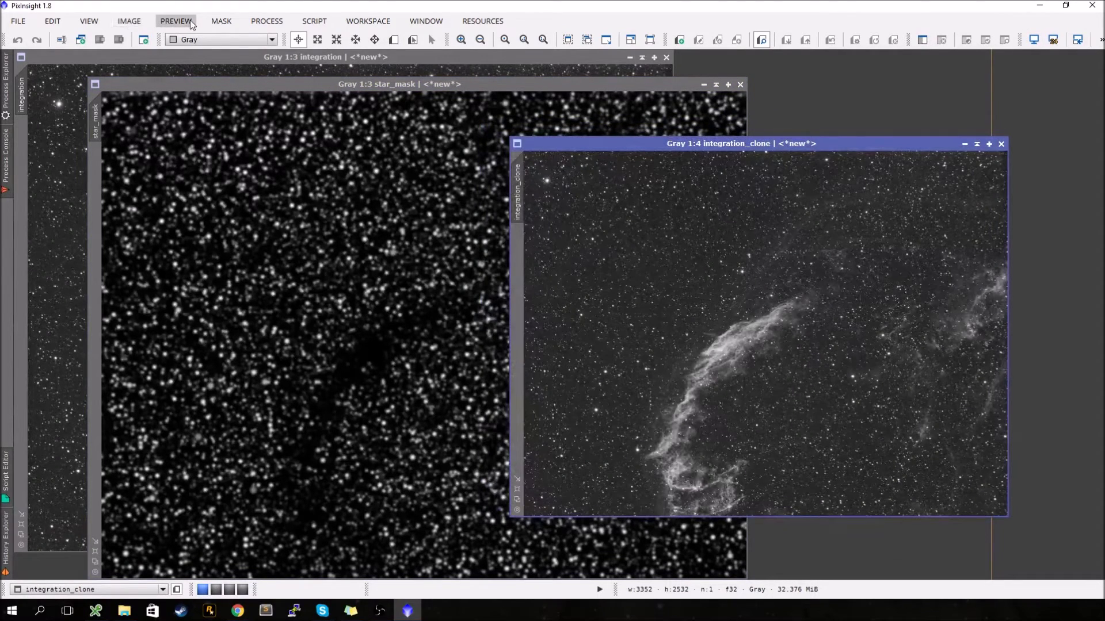
click(222, 21)
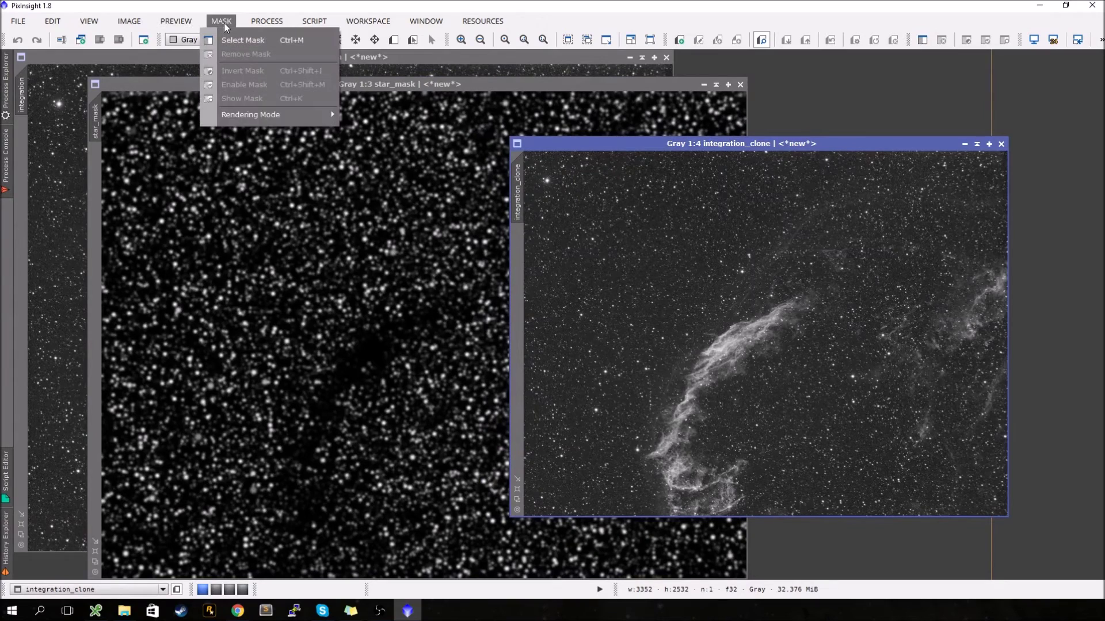
mouse_move(189, 20)
click(443, 83)
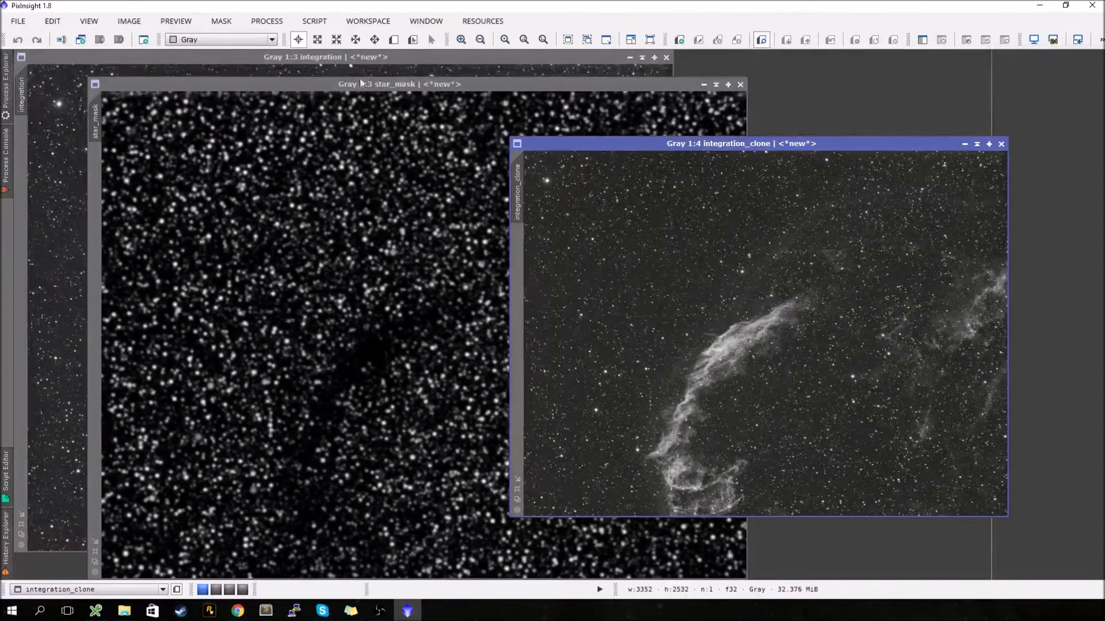
click(132, 23)
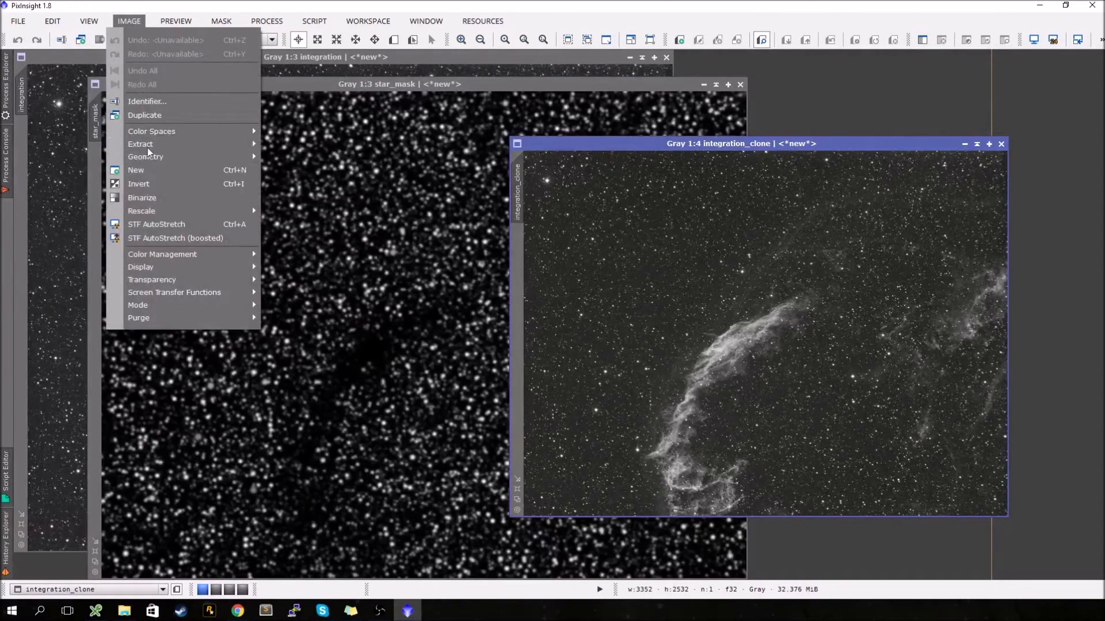
click(150, 184)
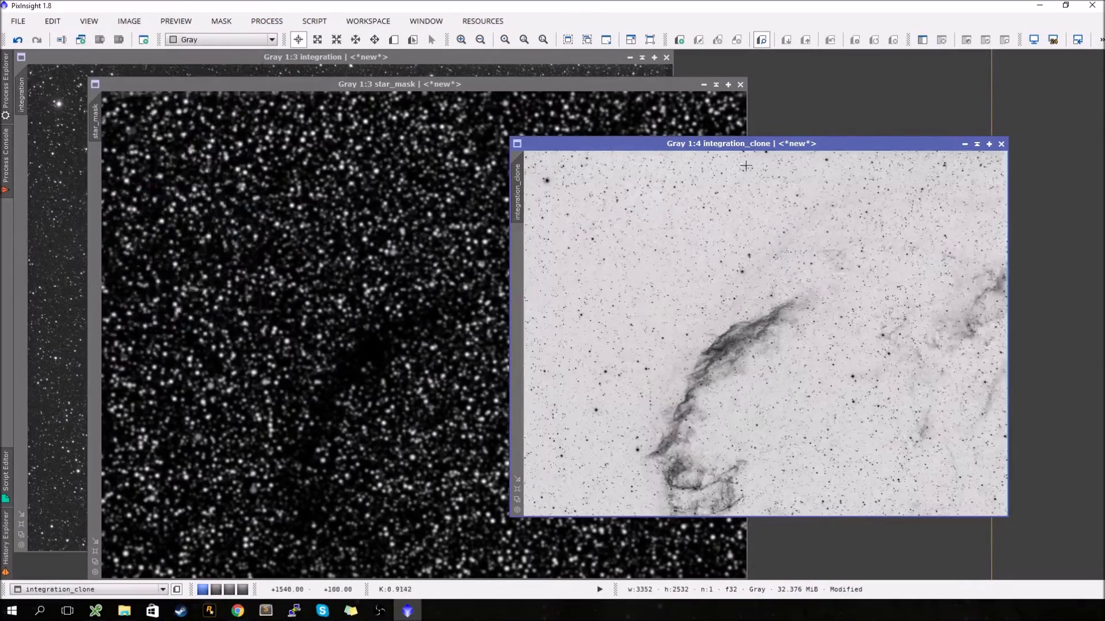
drag(729, 145, 712, 131)
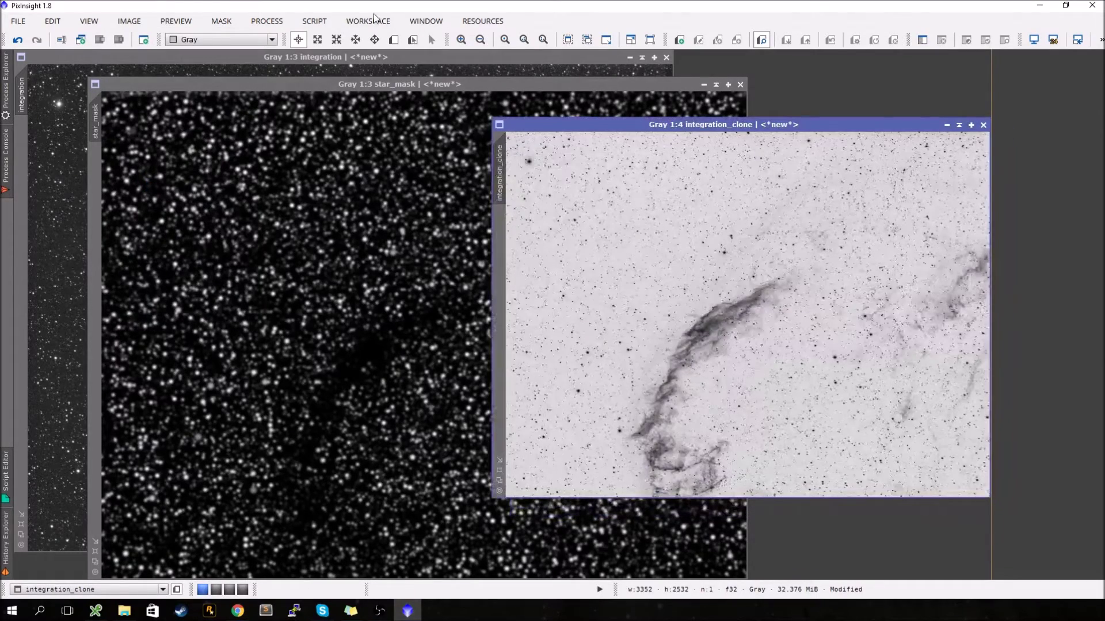
click(266, 20)
mouse_move(283, 39)
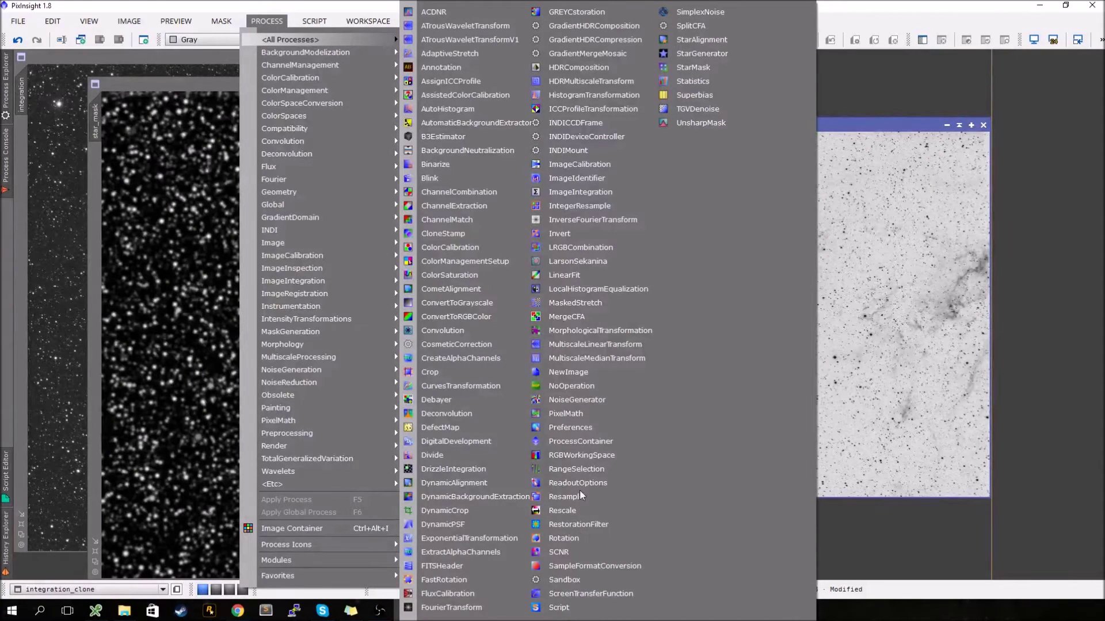
Enter the PixelMath expression integration_clone + star_mask in the Expression Editor.
click(567, 413)
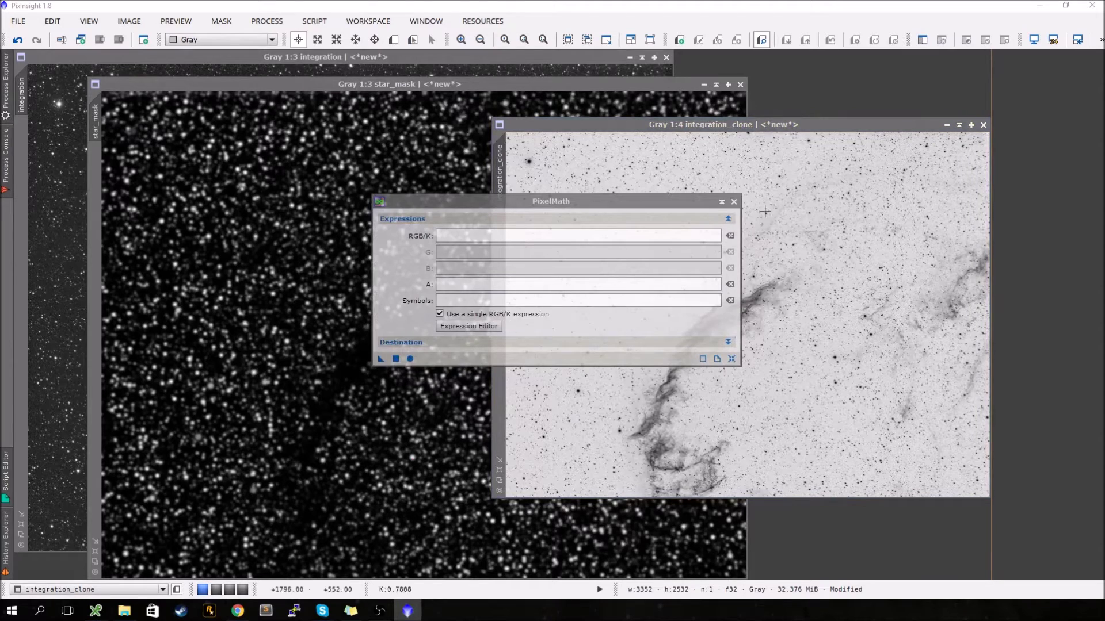
click(468, 326)
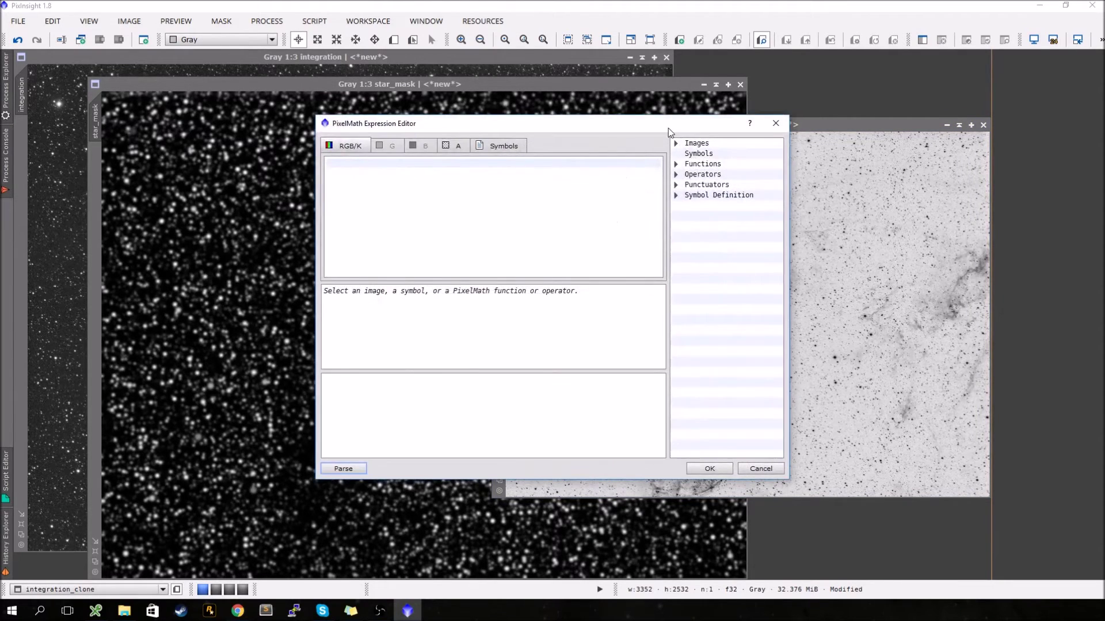
drag(668, 132, 483, 182)
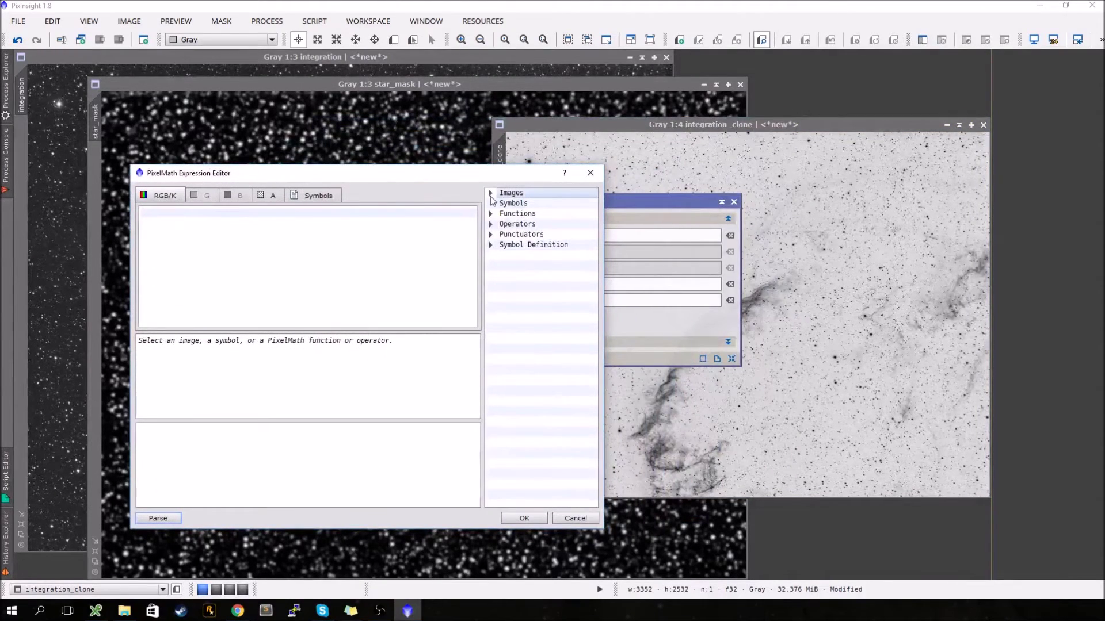
click(491, 194)
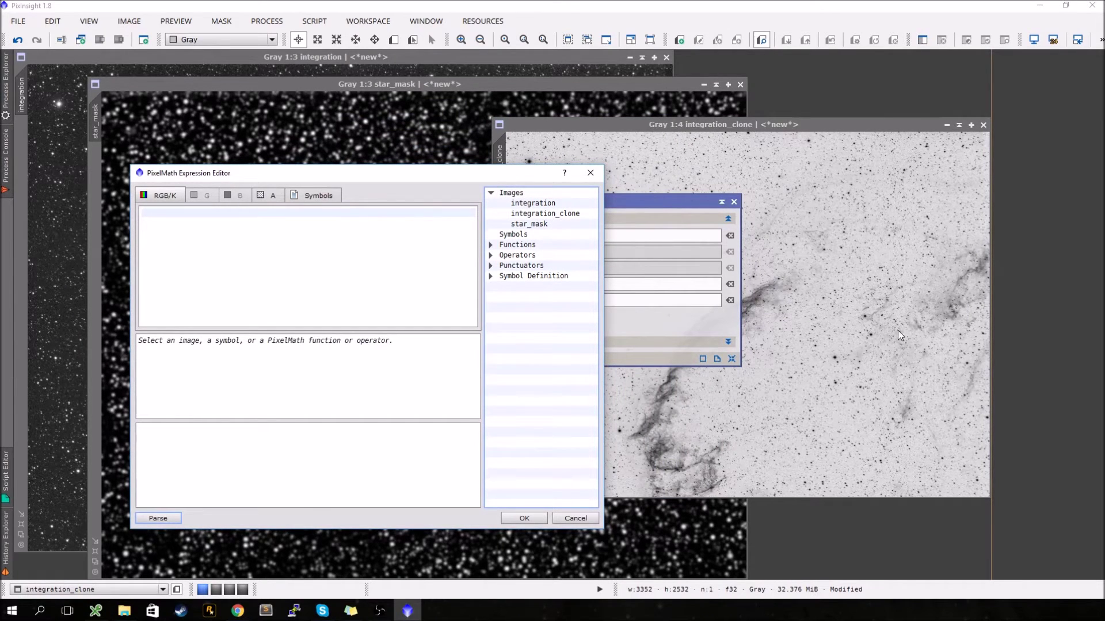
drag(512, 179, 472, 188)
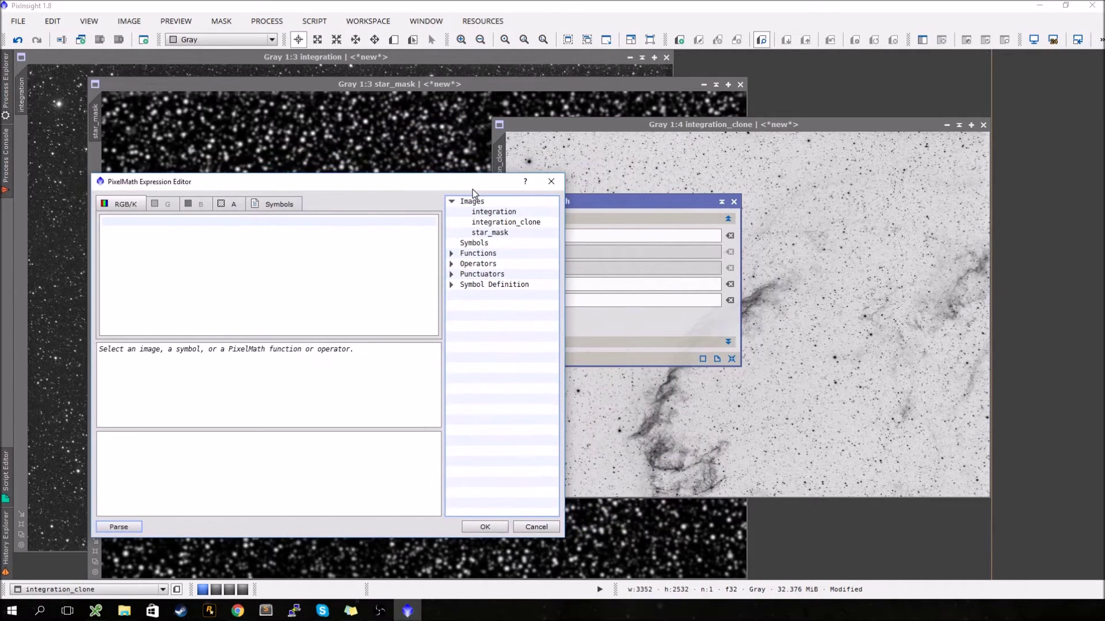
double_click(530, 222)
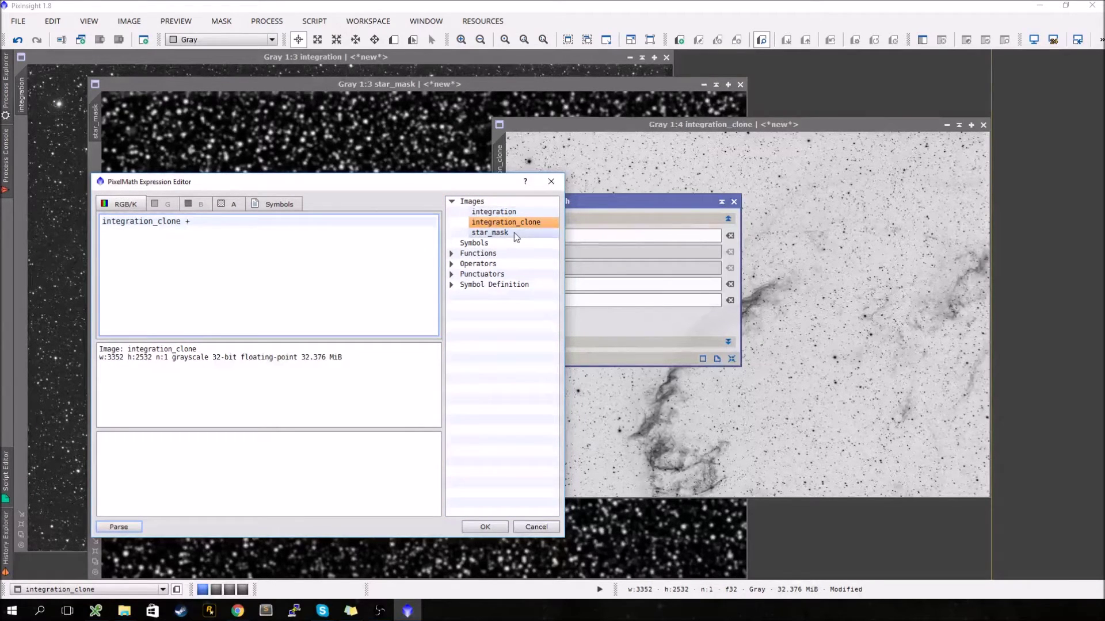
double_click(513, 233)
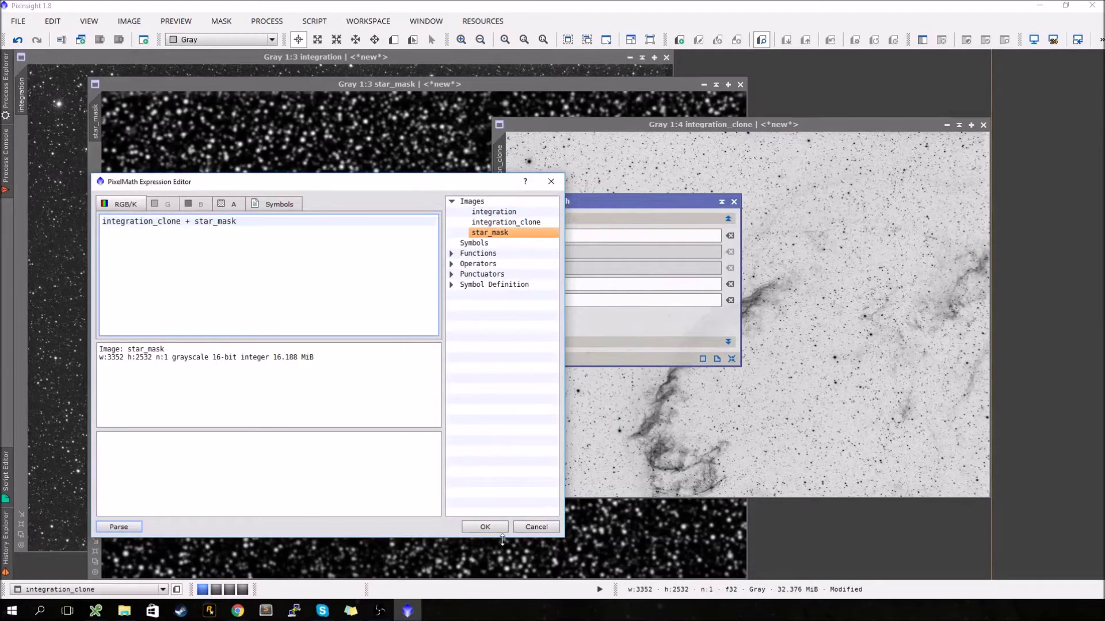
click(487, 527)
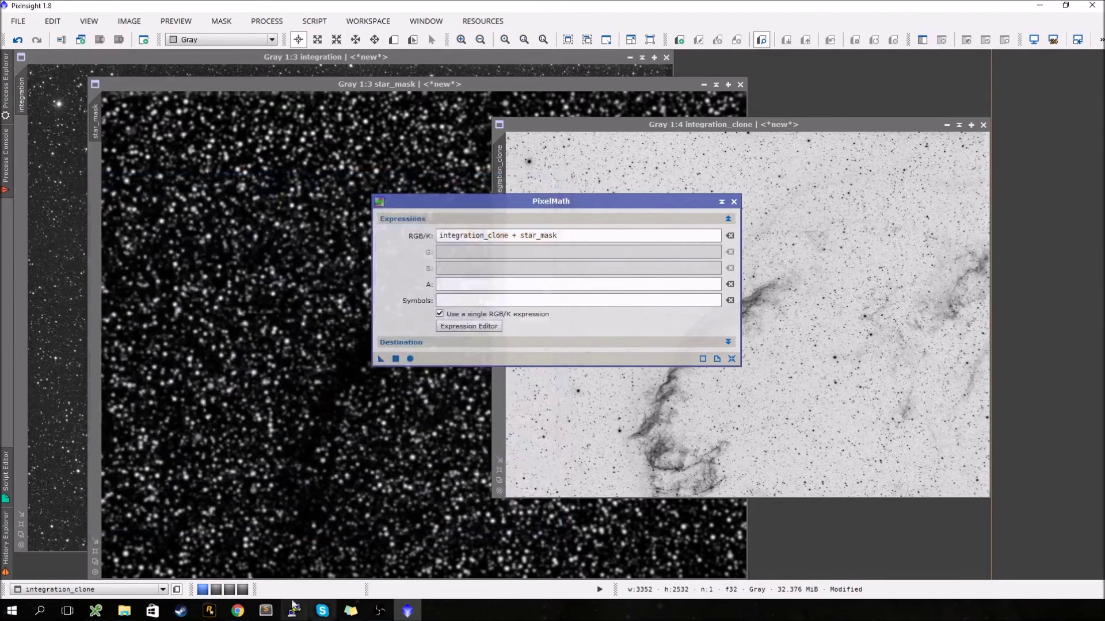
Set PixelMath's destination to a new image and apply it, creating Image06.
click(417, 344)
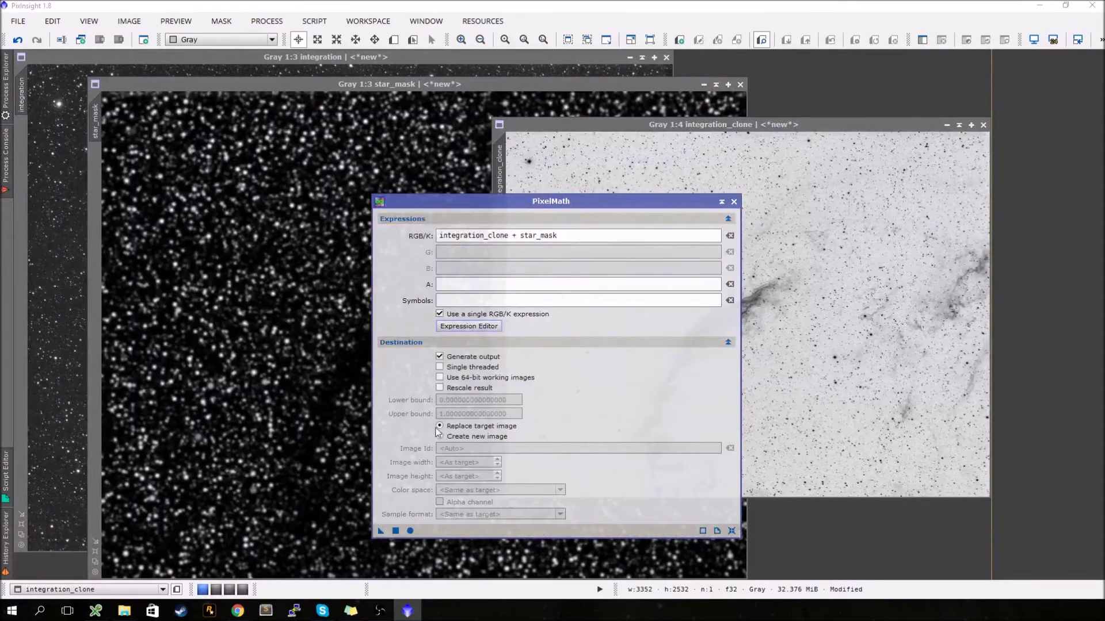
click(440, 437)
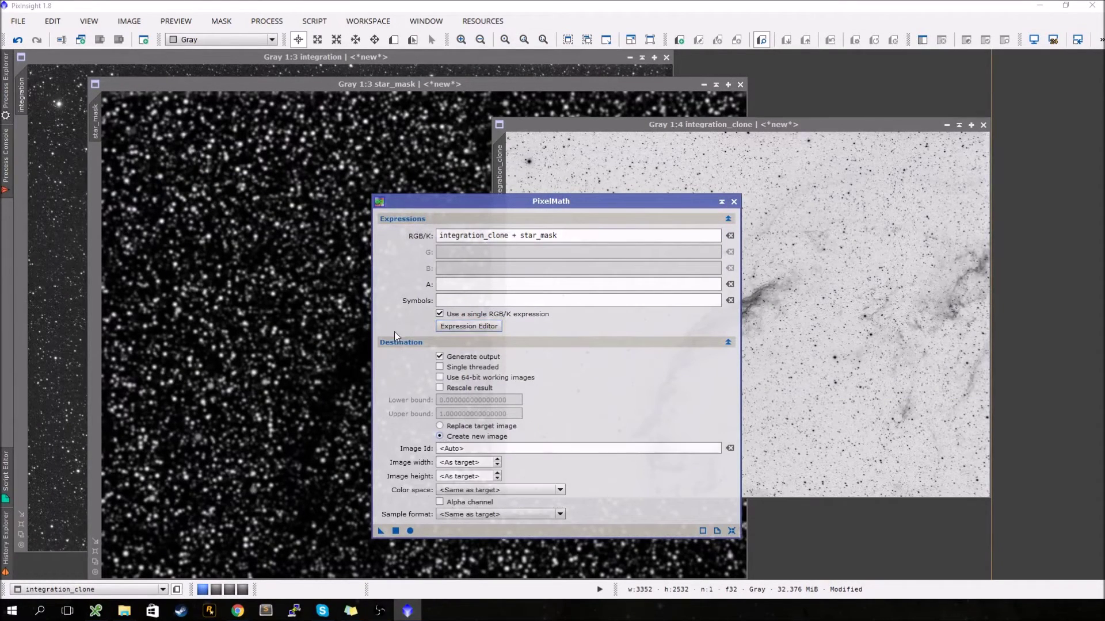
click(401, 533)
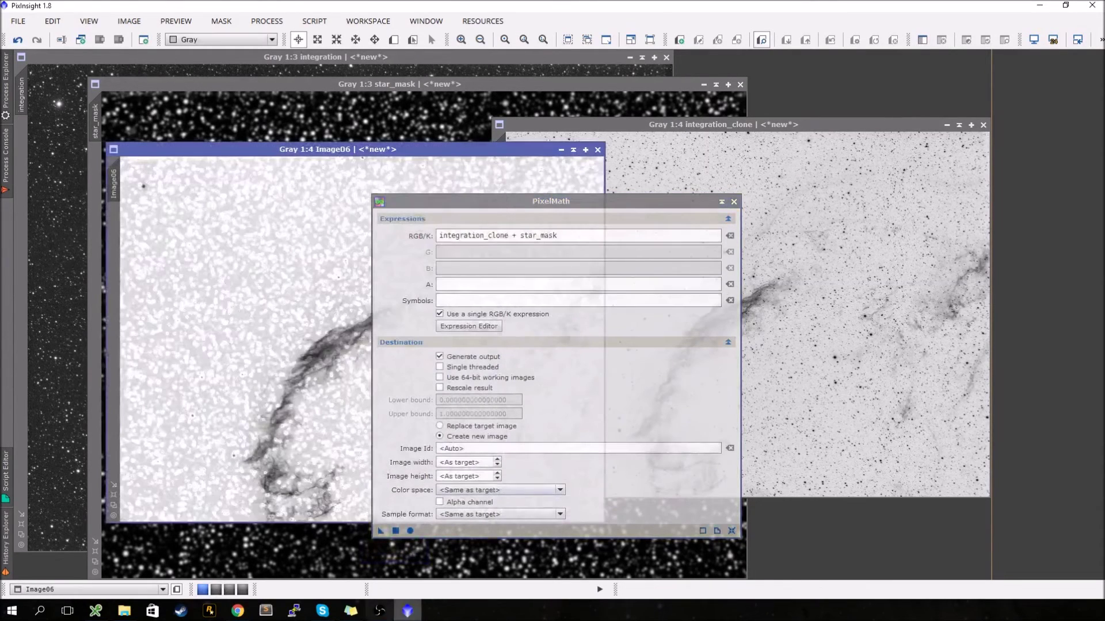
click(734, 202)
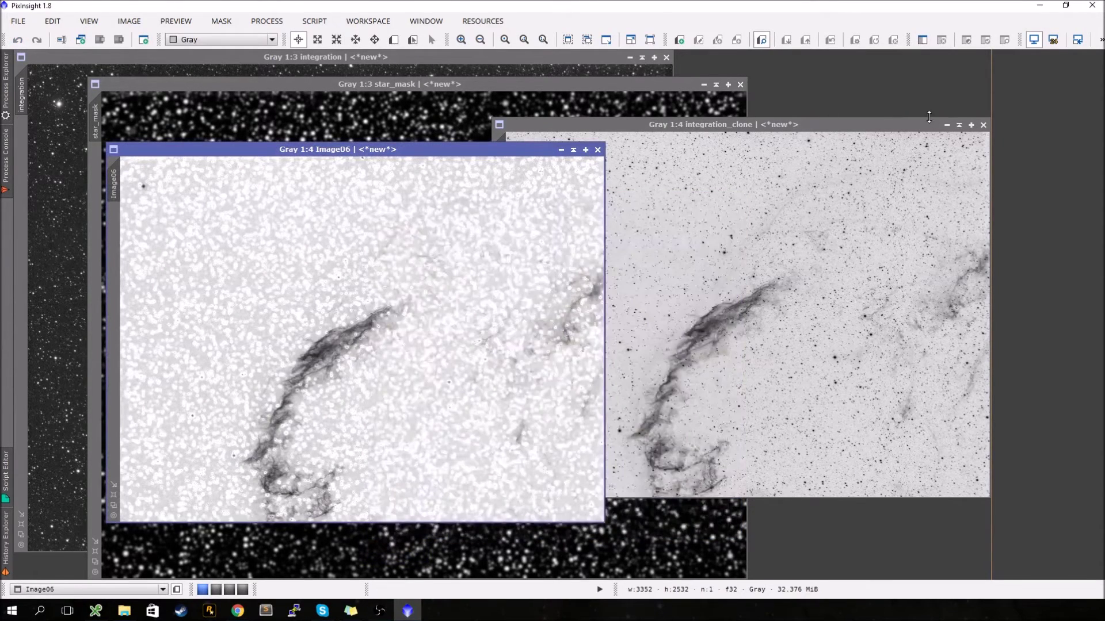
Shade and park integration_clone and star_mask, then invert Image06.
click(959, 125)
drag(685, 305, 941, 57)
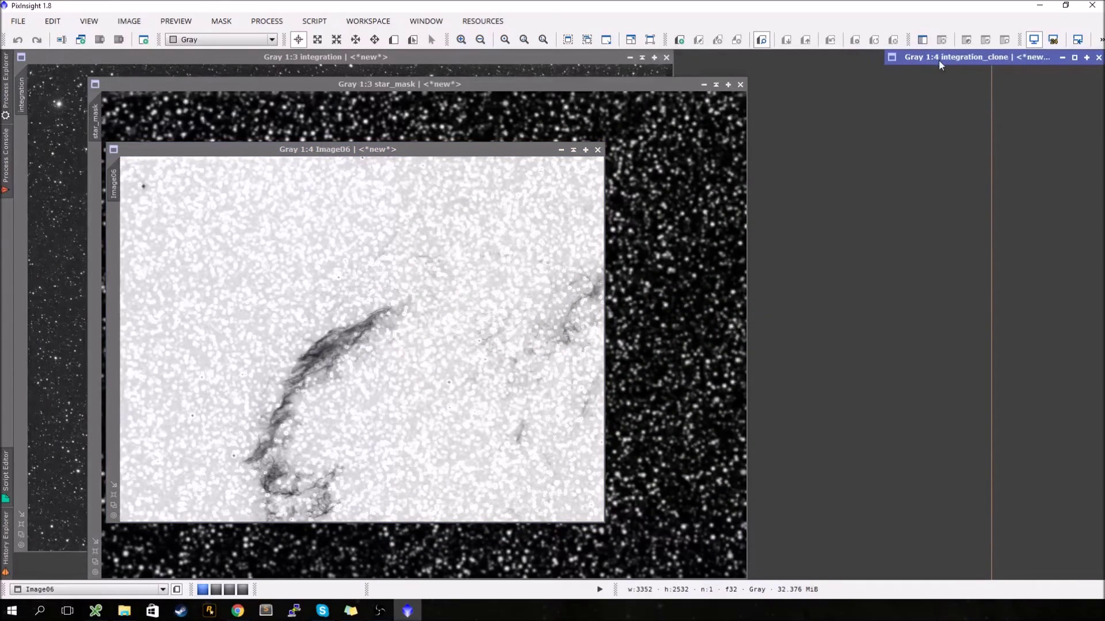
click(704, 84)
drag(448, 150, 985, 73)
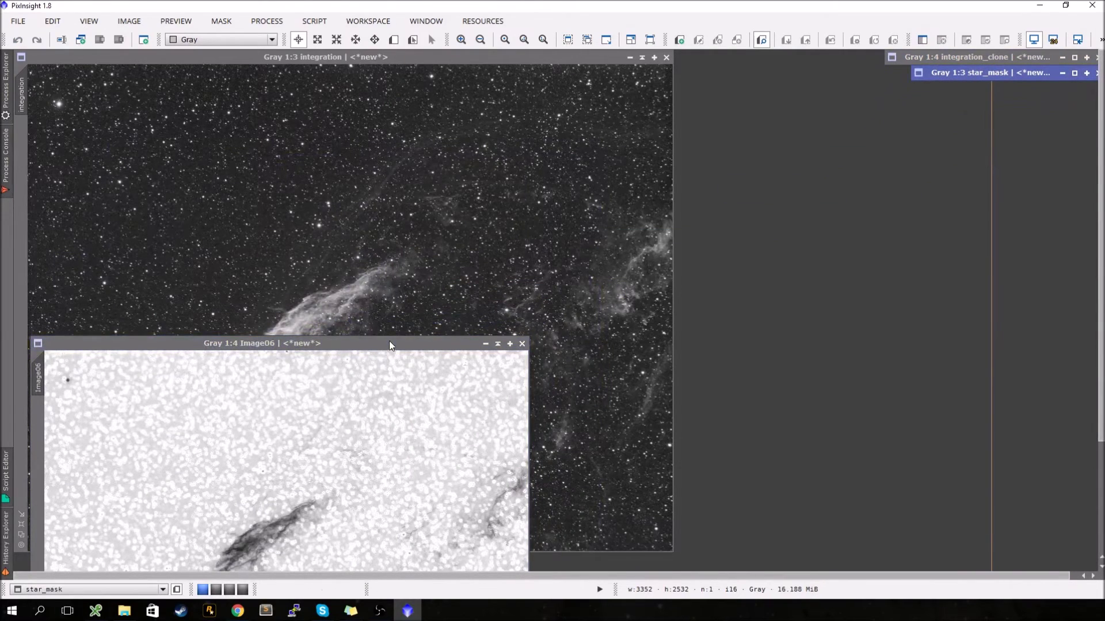
drag(389, 341, 582, 104)
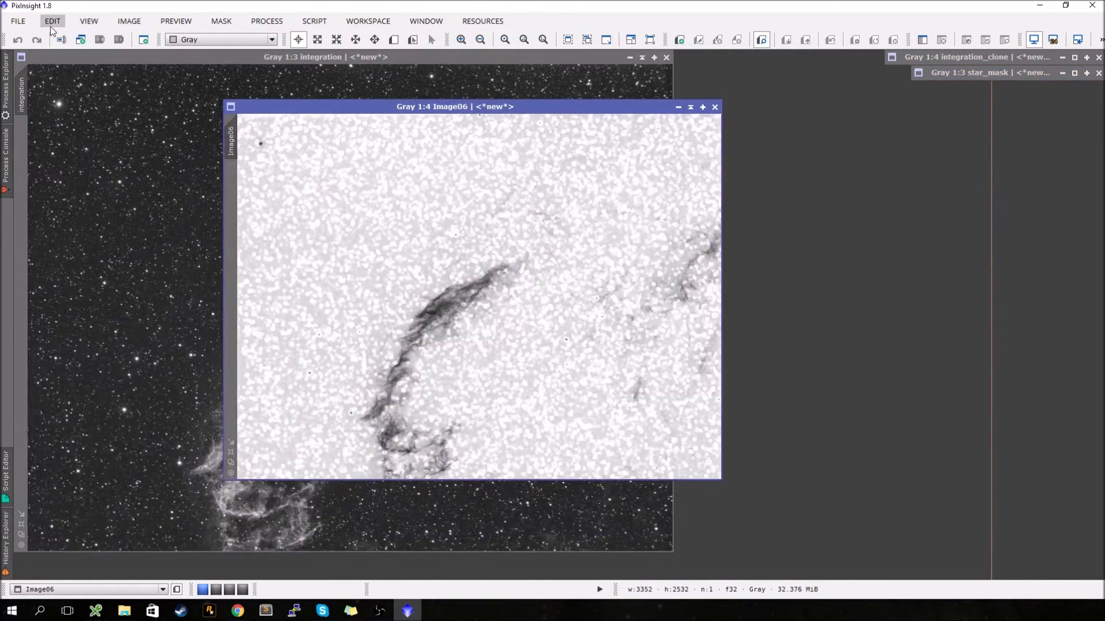
click(134, 21)
click(173, 188)
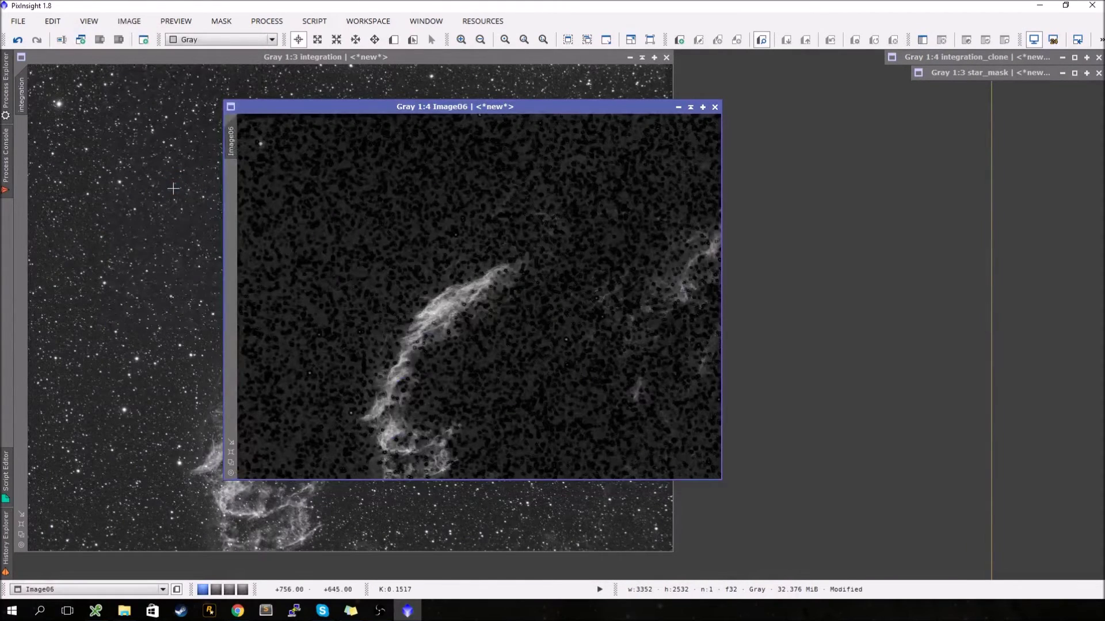
drag(320, 111, 179, 93)
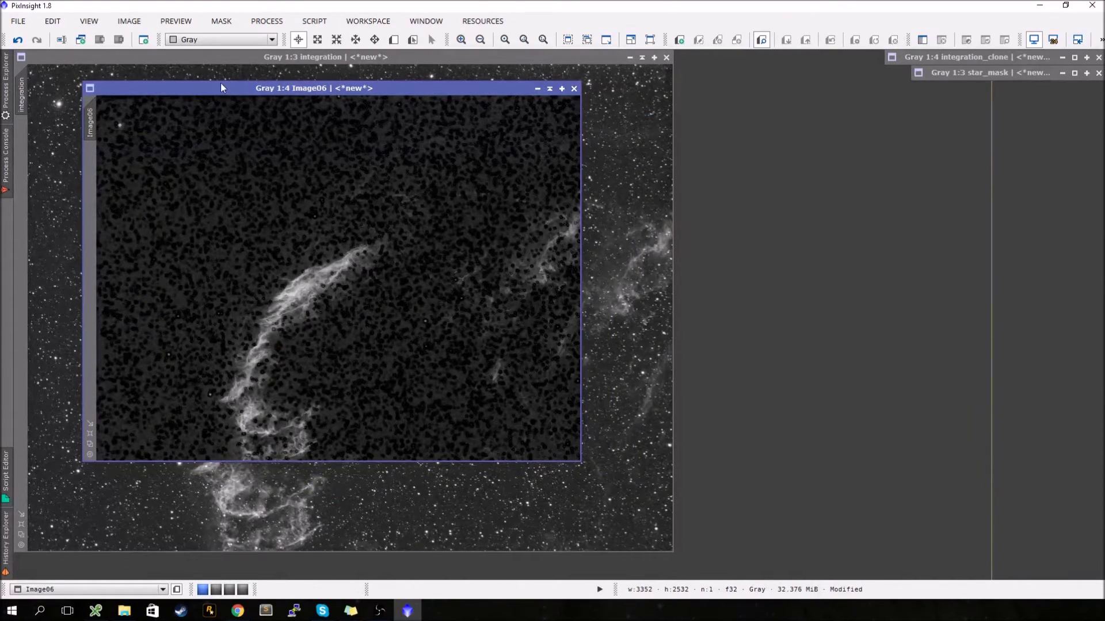
drag(226, 90, 220, 105)
Open HistogramTransformation on Image06 with a real-time preview.
click(260, 21)
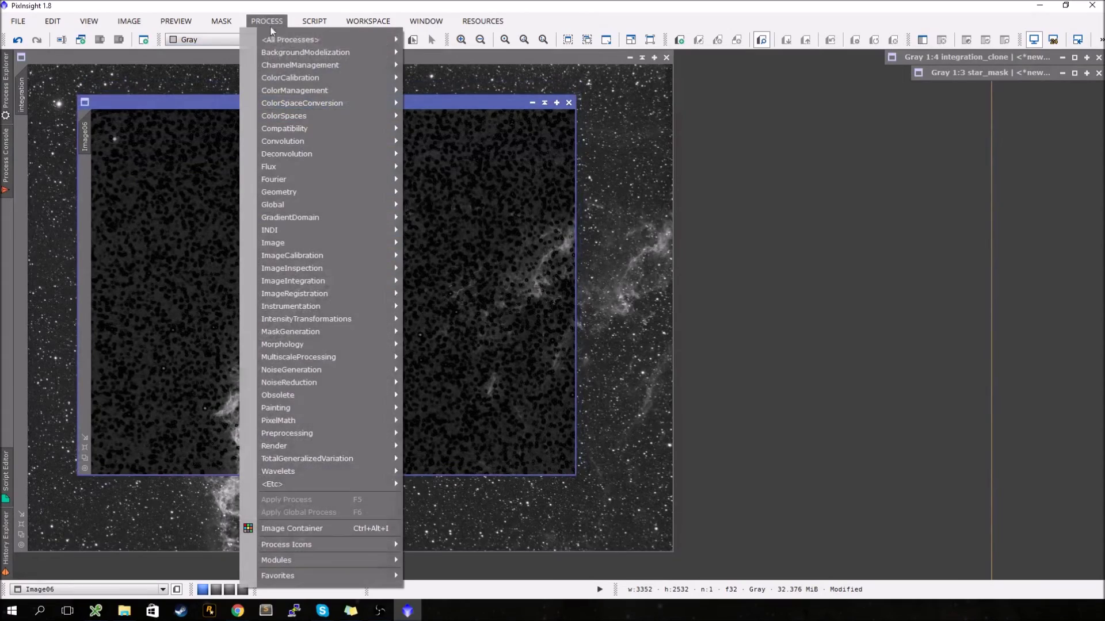
mouse_move(284, 39)
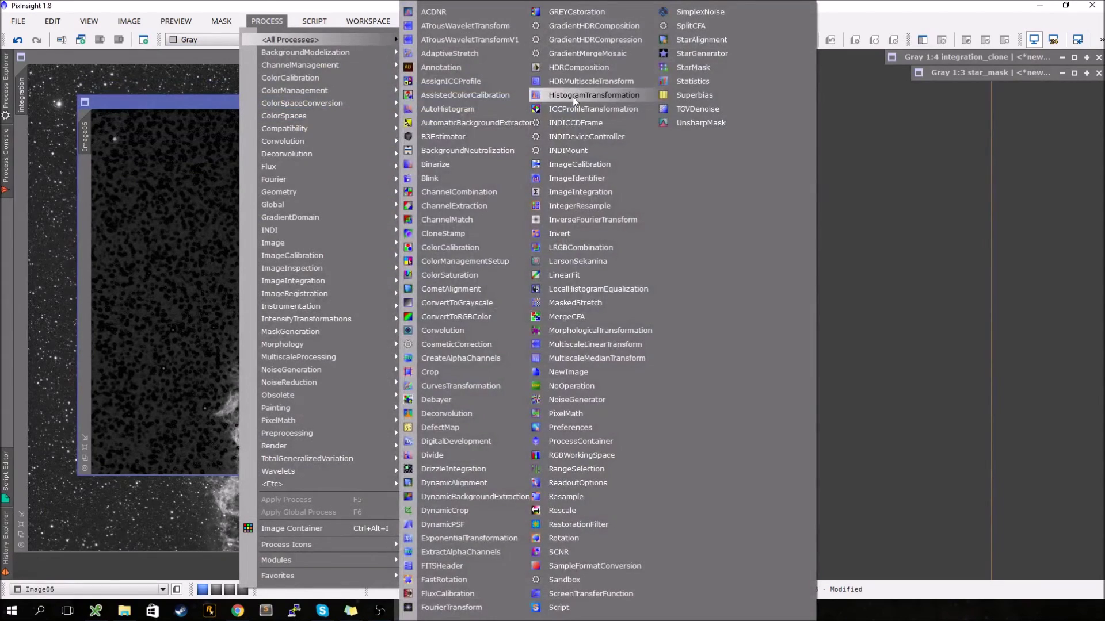
click(575, 95)
drag(224, 103, 190, 104)
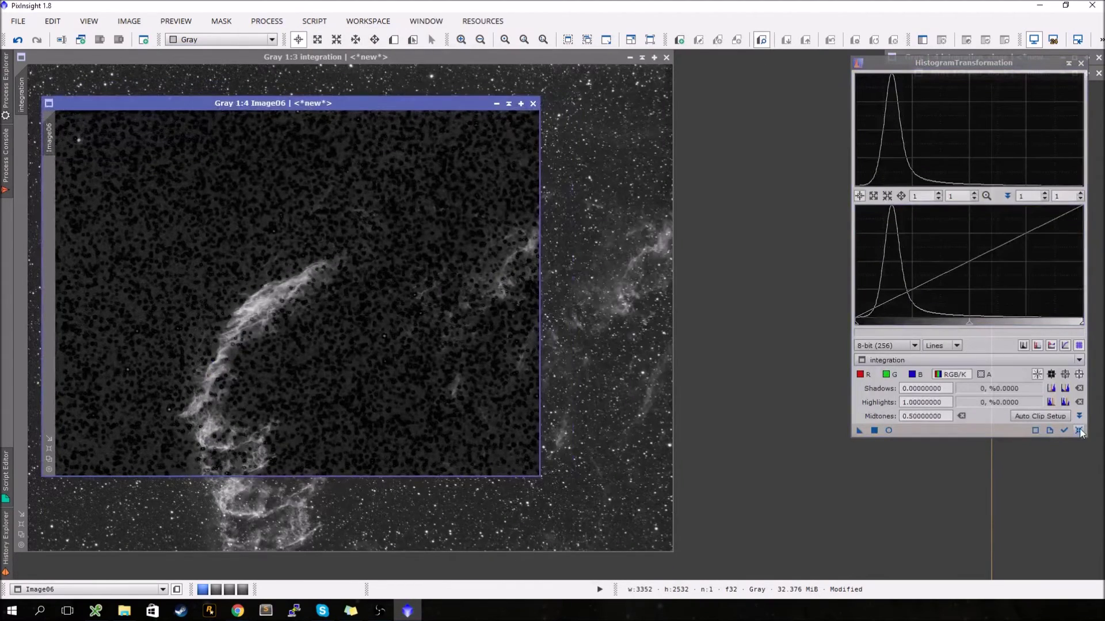
click(915, 360)
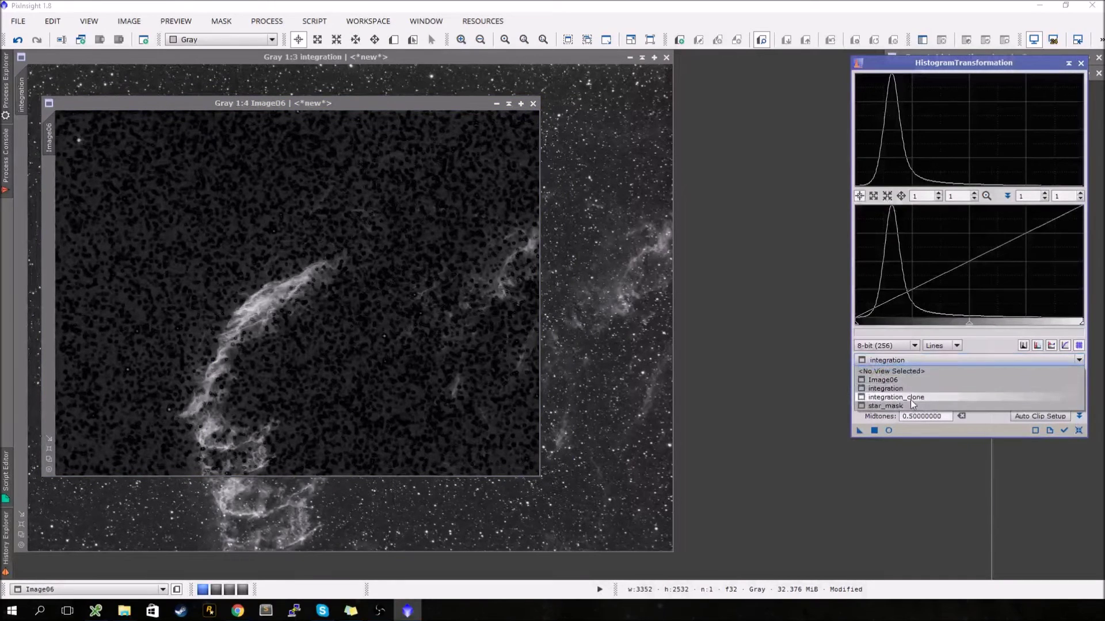
click(903, 379)
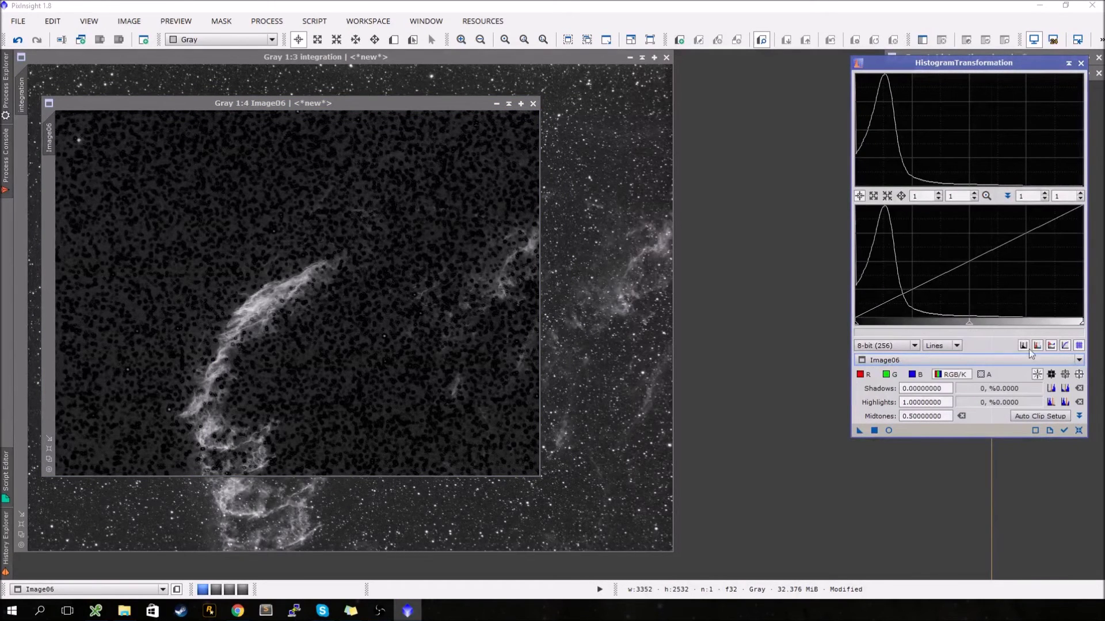
click(889, 430)
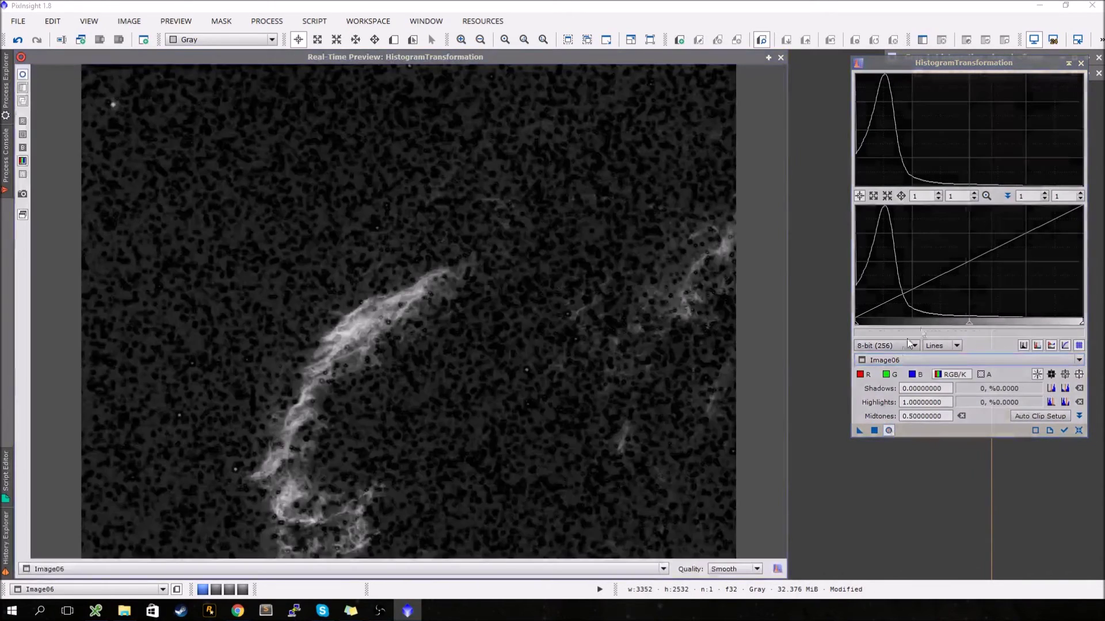
Stretch Image06 to shadows 0.1924 and midtones 0.3856, apply, and close the histogram tools.
drag(857, 326, 898, 335)
drag(991, 325, 968, 332)
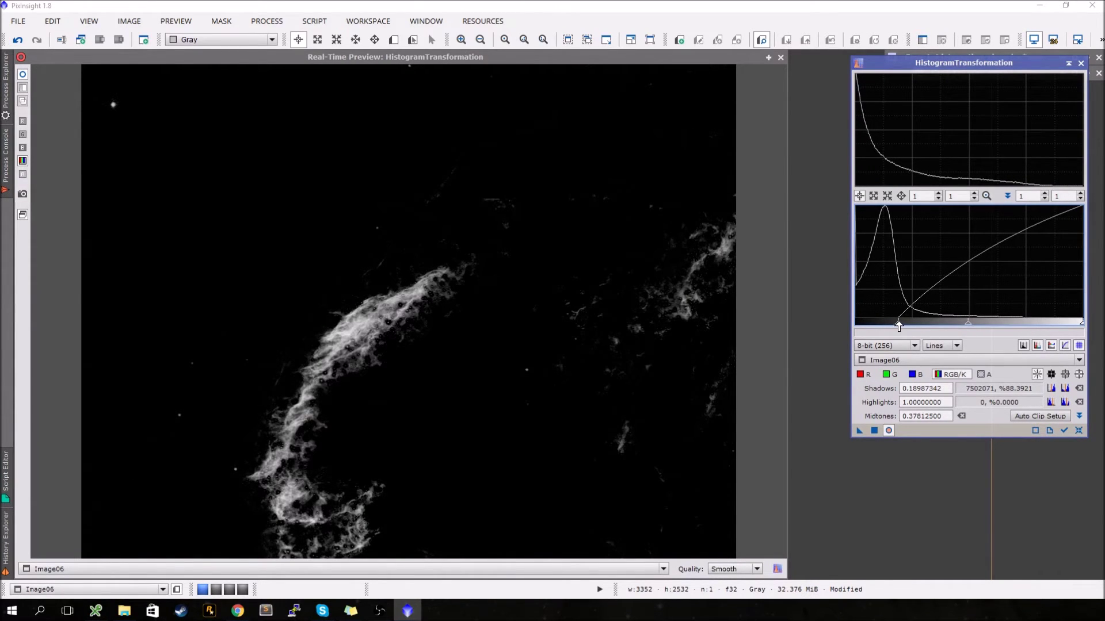
drag(899, 327, 899, 326)
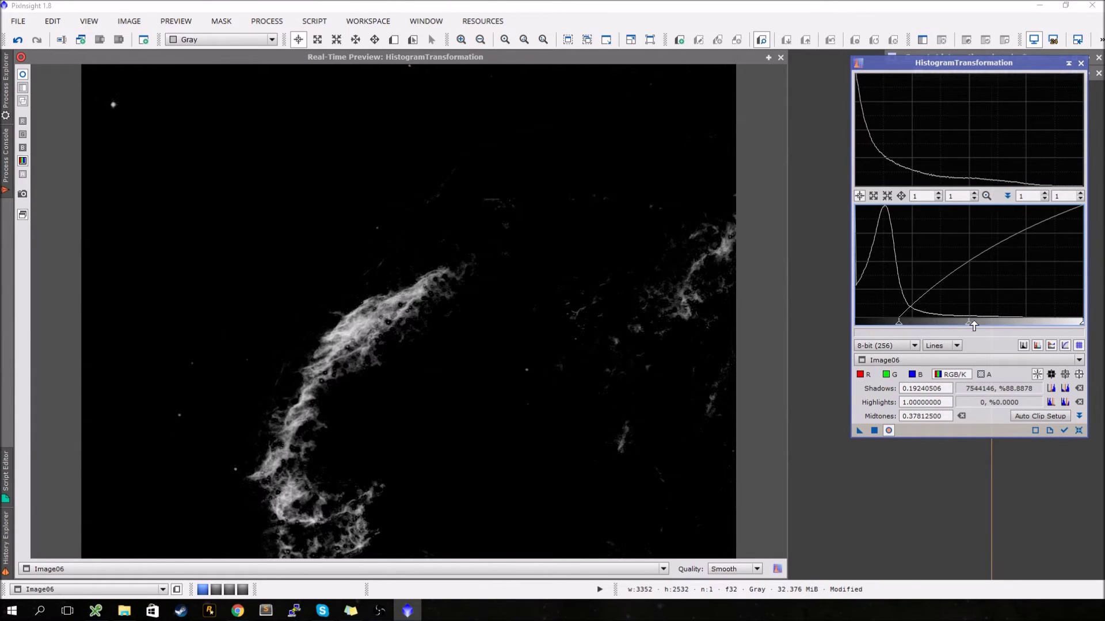
drag(968, 326, 970, 329)
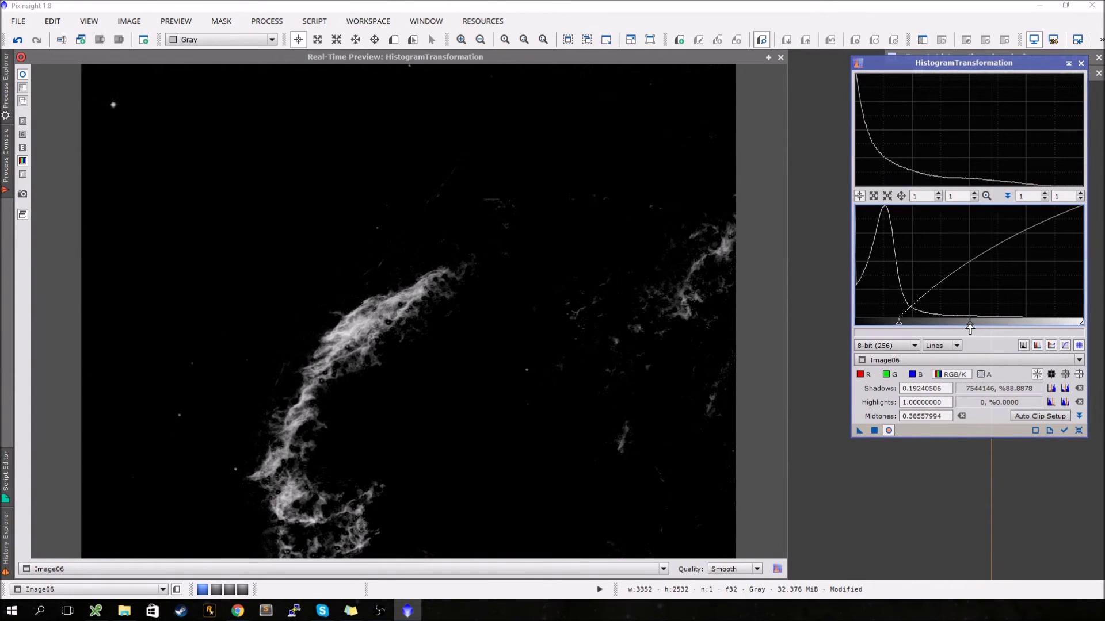
click(874, 431)
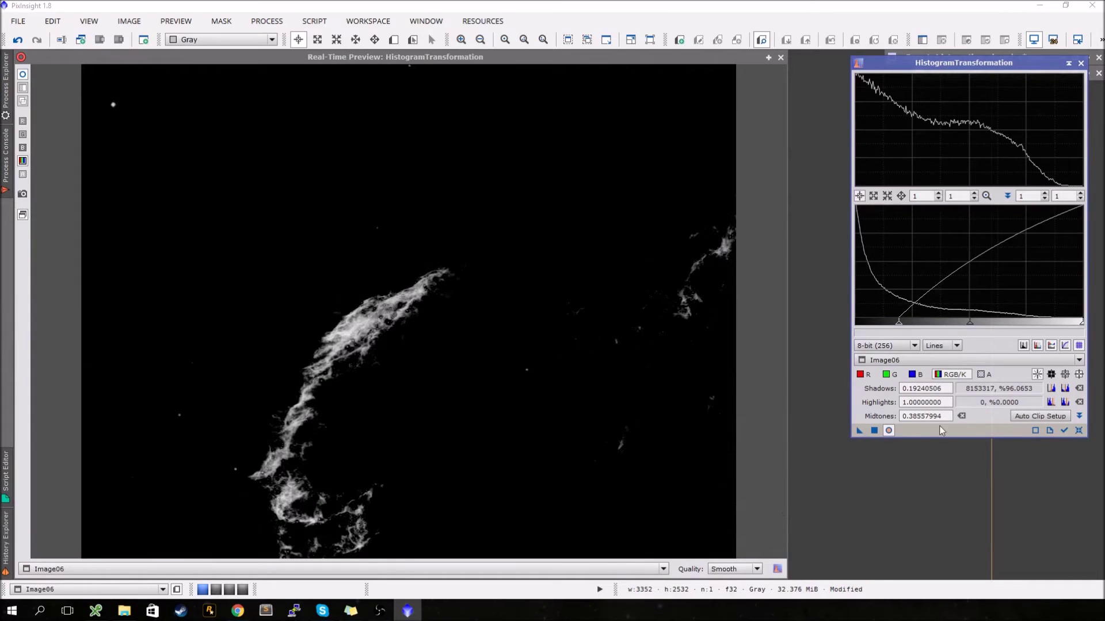
click(1081, 63)
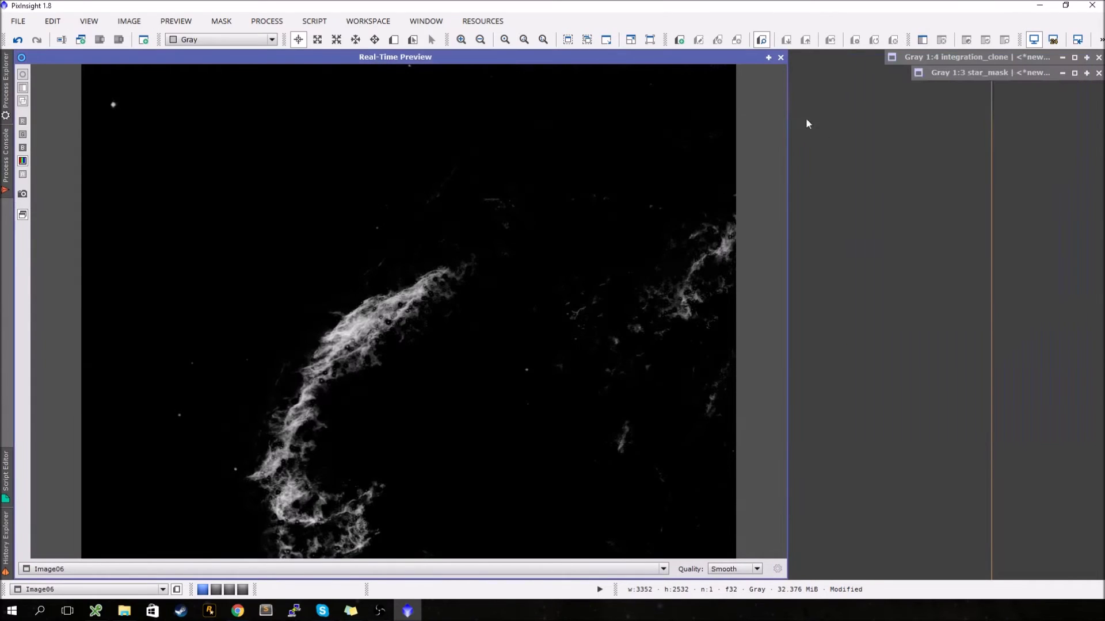
click(780, 57)
drag(327, 103, 790, 142)
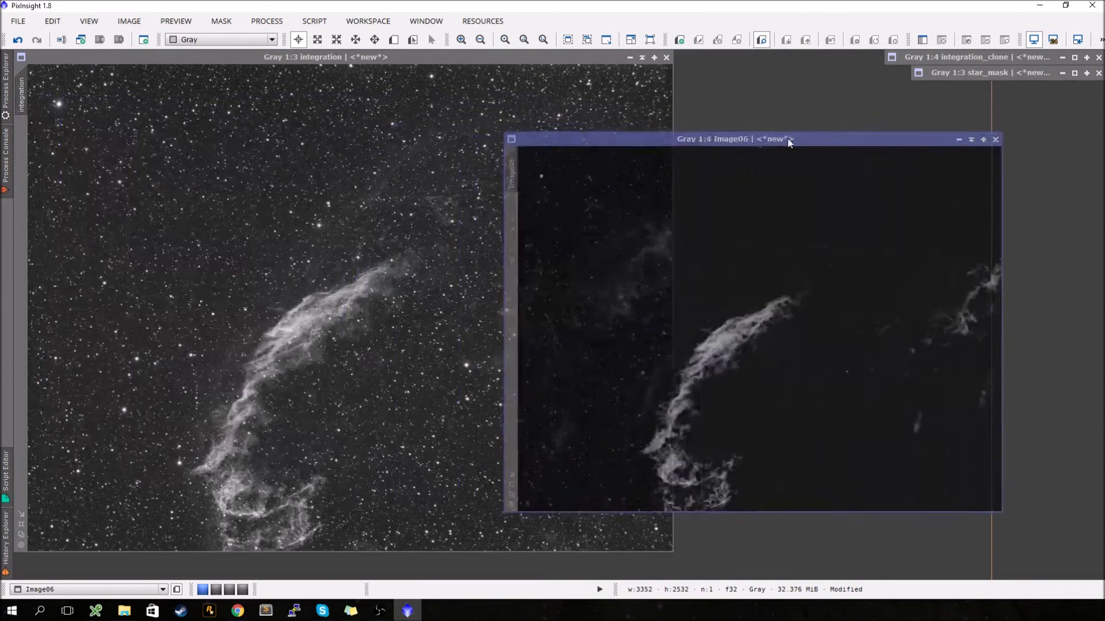
Mask integration with Image06 and sharpen it with UnsharpMask at StdDev 1.50, Amount 0.80.
drag(511, 182, 20, 183)
click(958, 139)
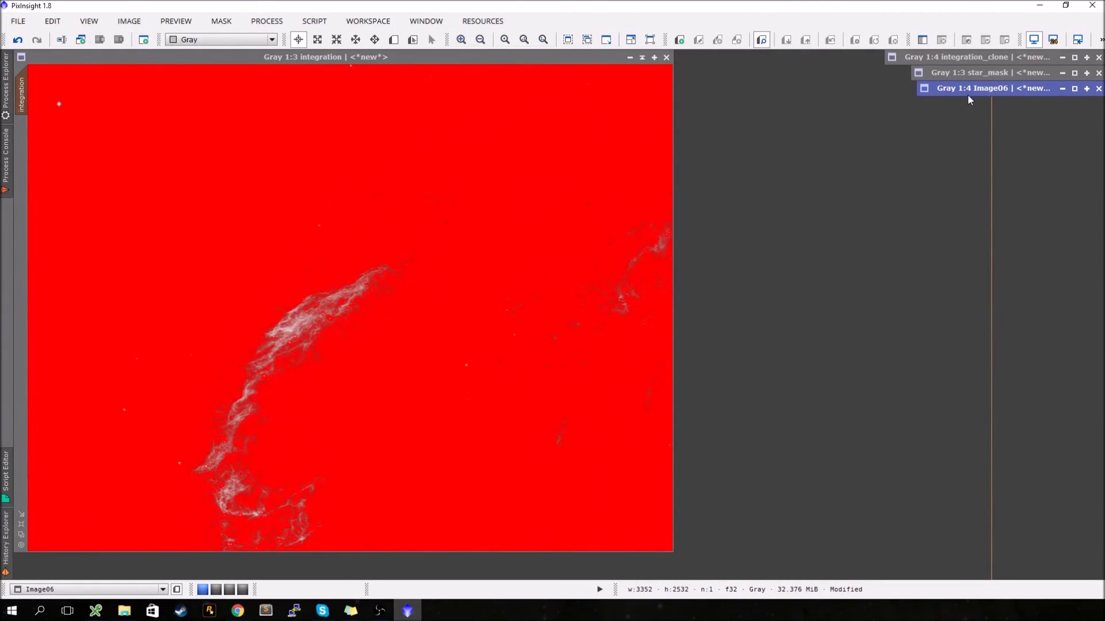
click(266, 21)
mouse_move(290, 44)
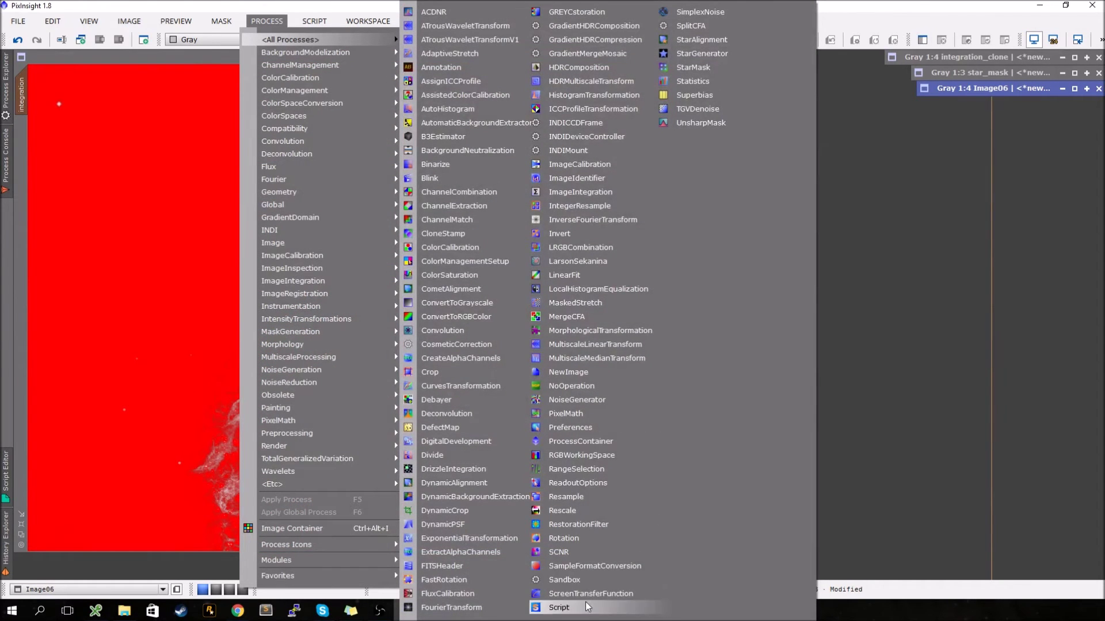
click(703, 123)
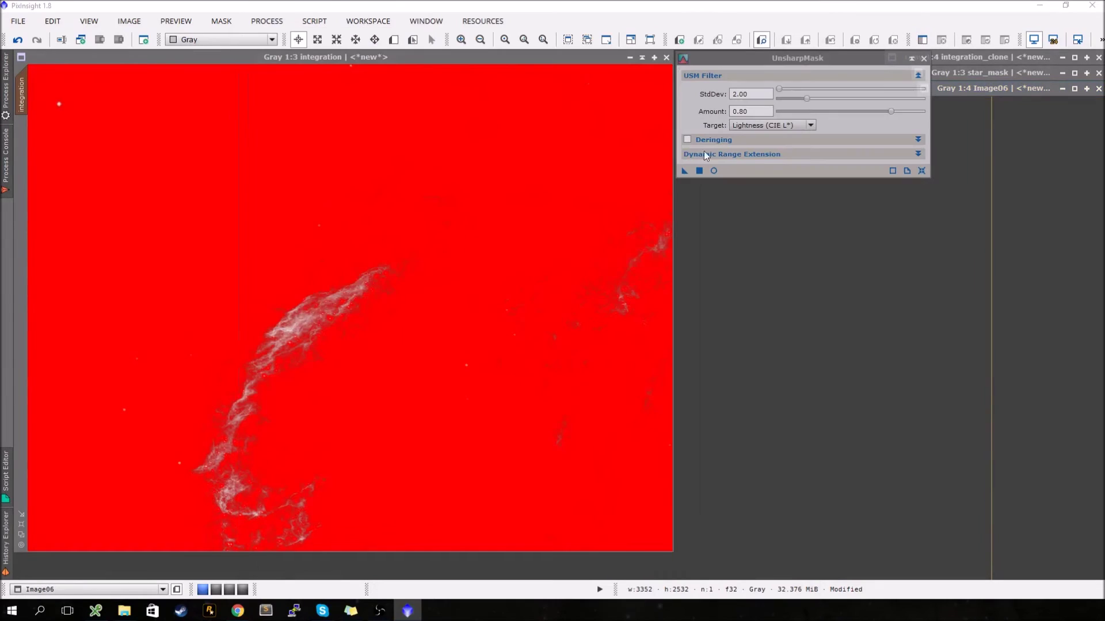
click(808, 100)
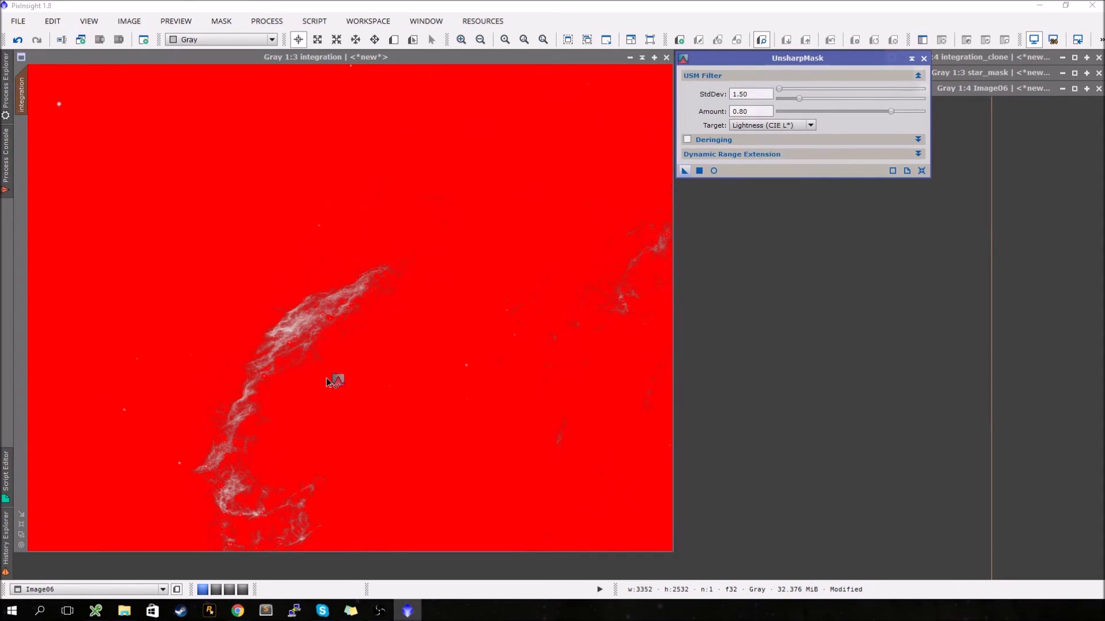
drag(326, 377, 246, 357)
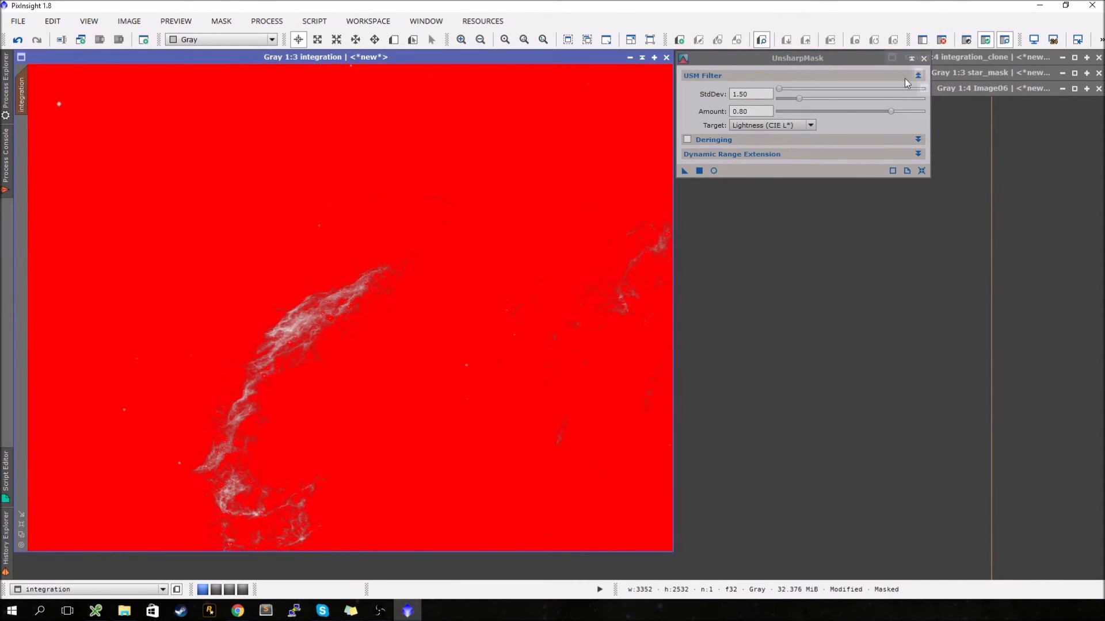
drag(790, 60, 952, 432)
click(222, 22)
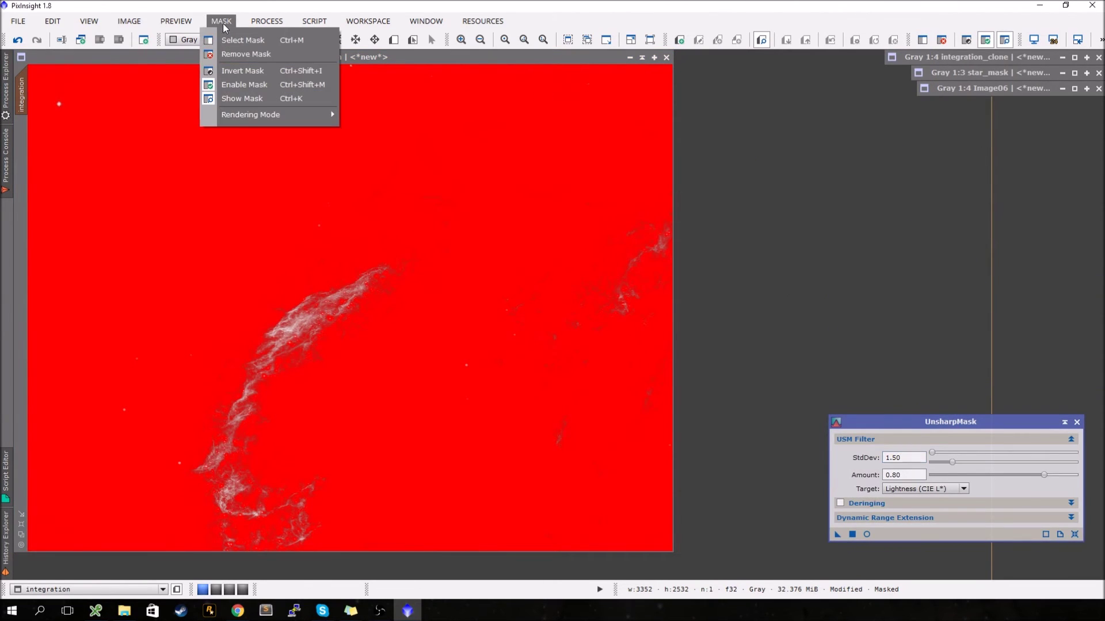
Hide the red mask overlay, zoom in to compare sharpening via Undo, and restore integration_clone.
click(242, 98)
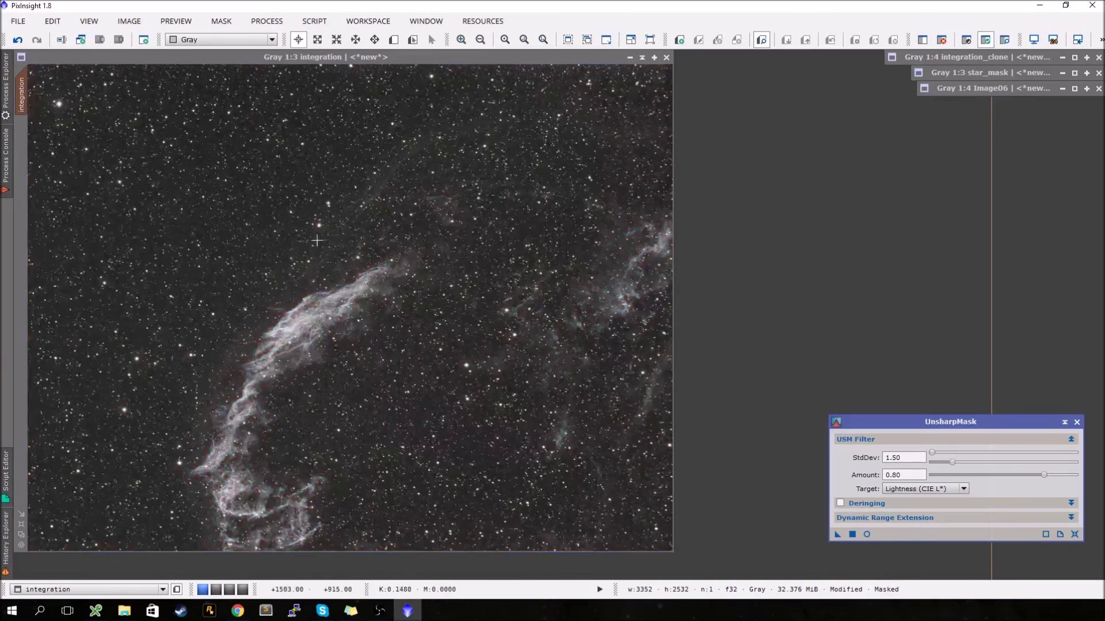
scroll(244, 377, up, 3)
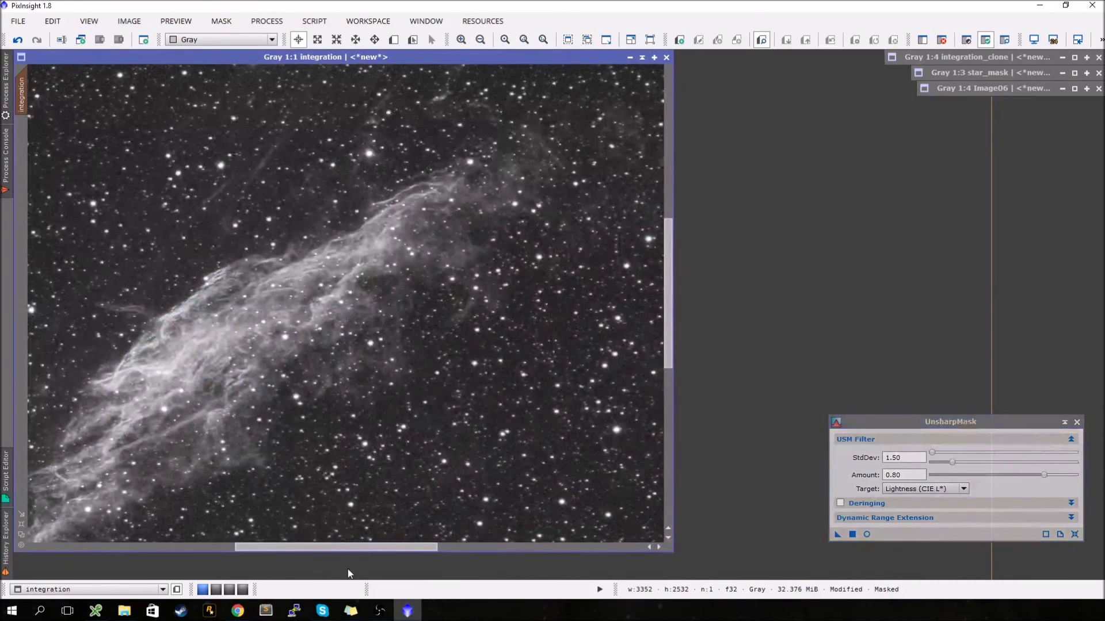
drag(340, 548, 295, 554)
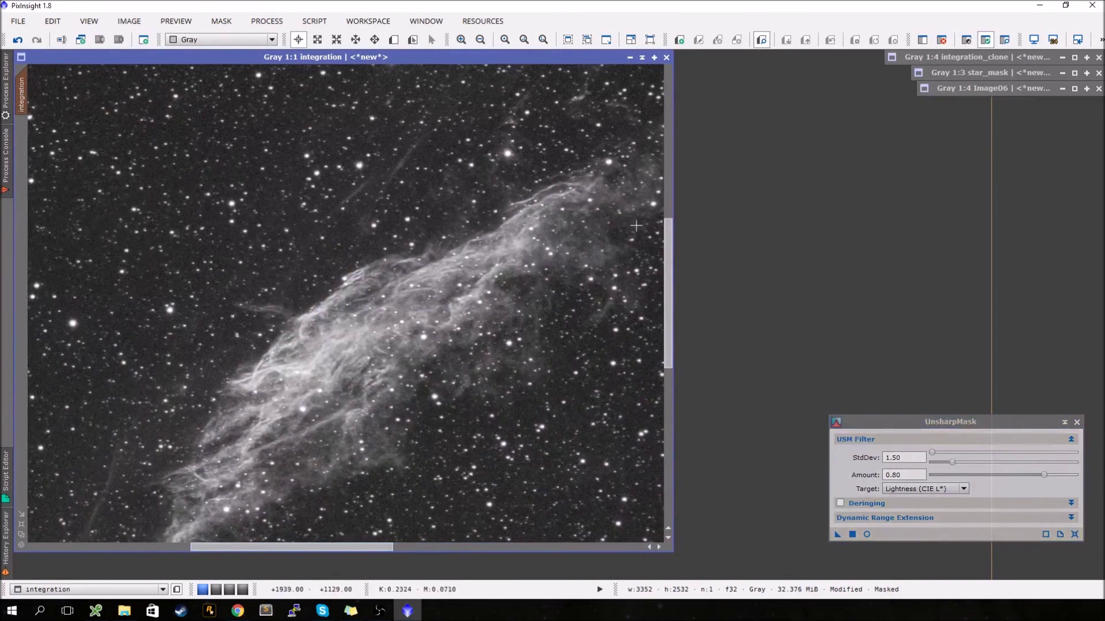
drag(668, 269, 668, 285)
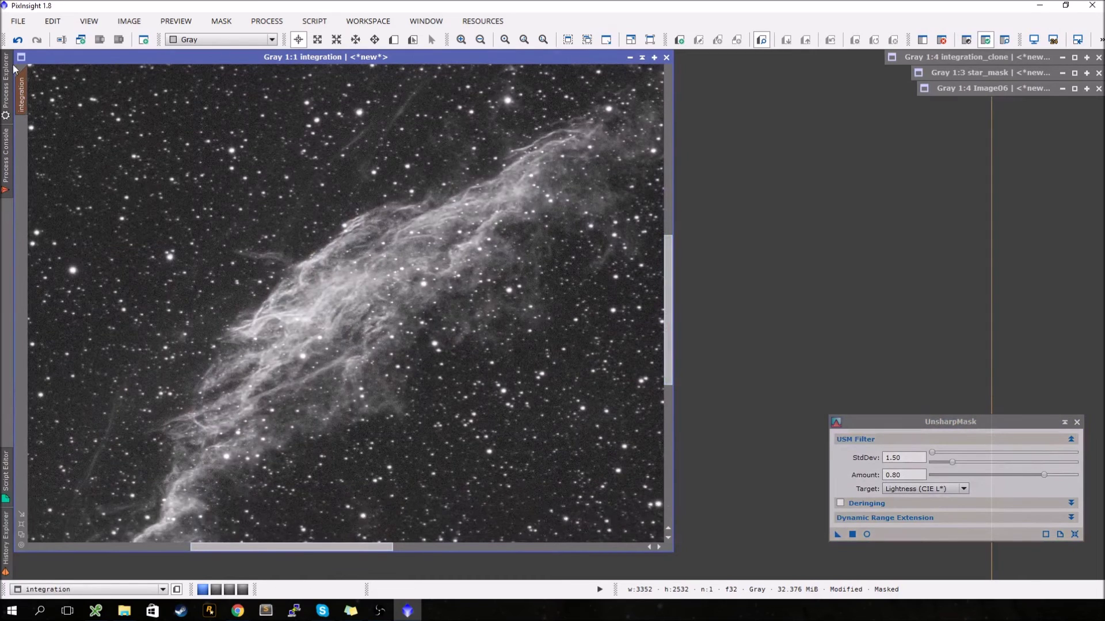
click(18, 41)
click(1077, 59)
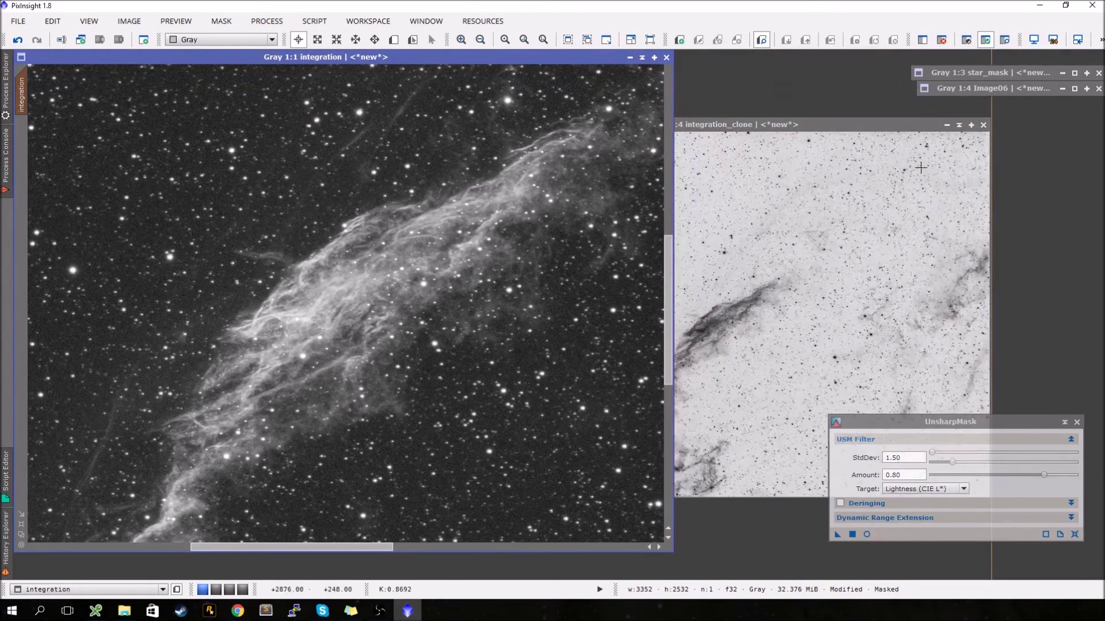
Invert integration_clone back to a positive dark-sky image with Image > Invert.
click(128, 20)
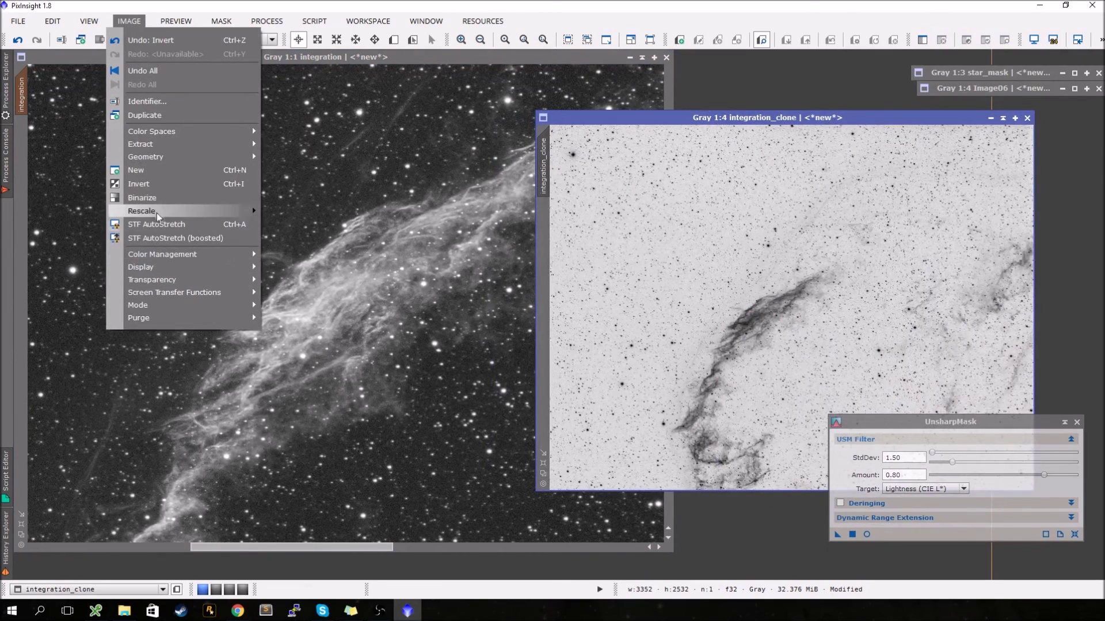
mouse_move(156, 218)
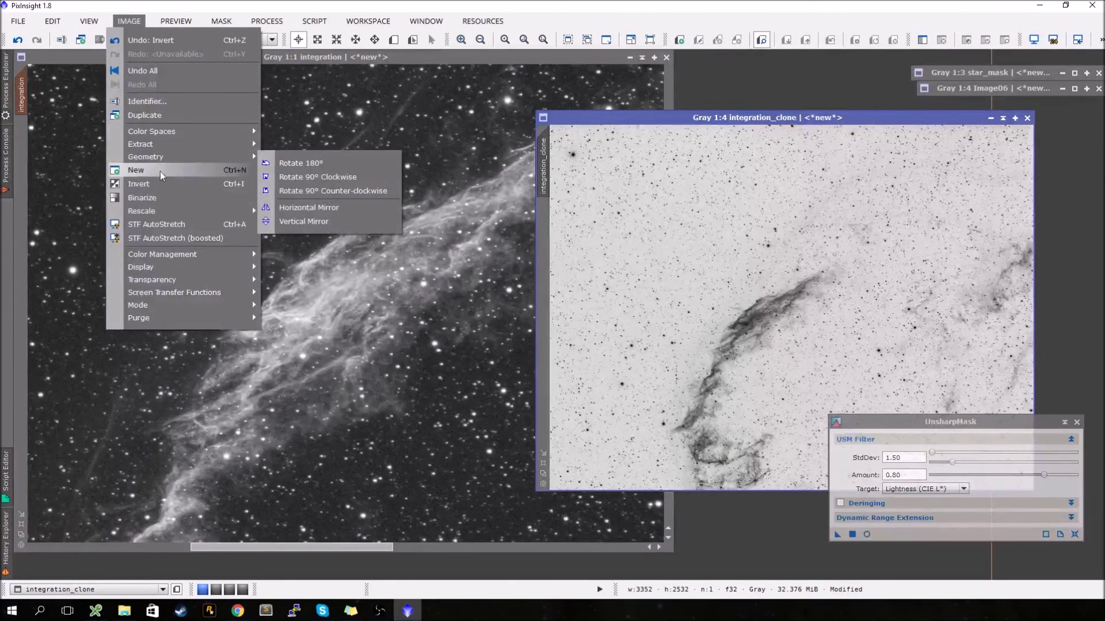
key(Escape)
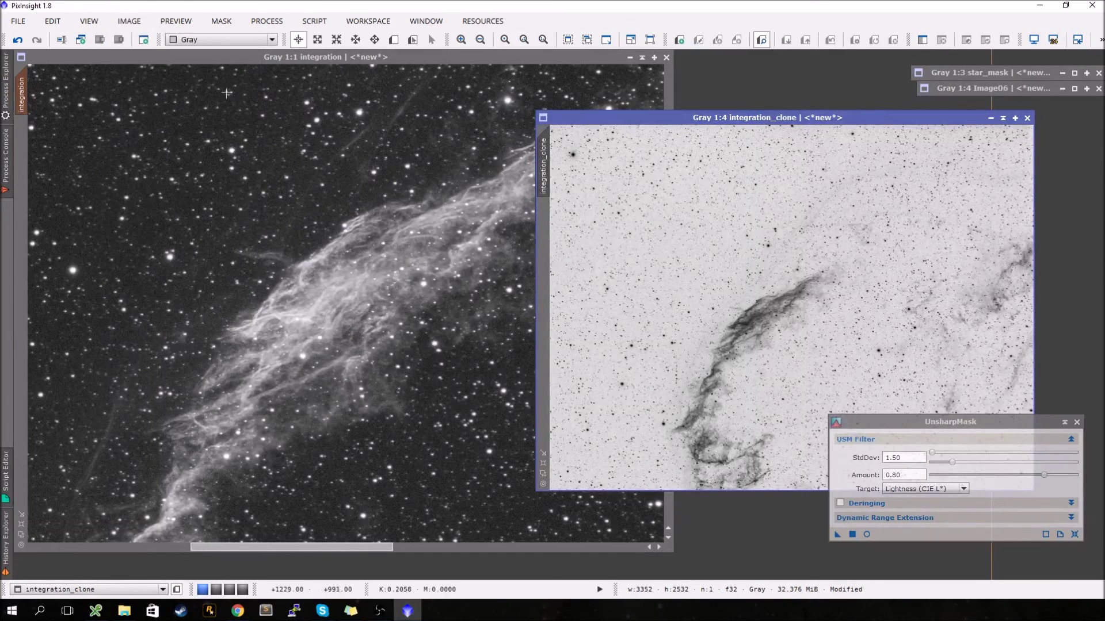
click(129, 21)
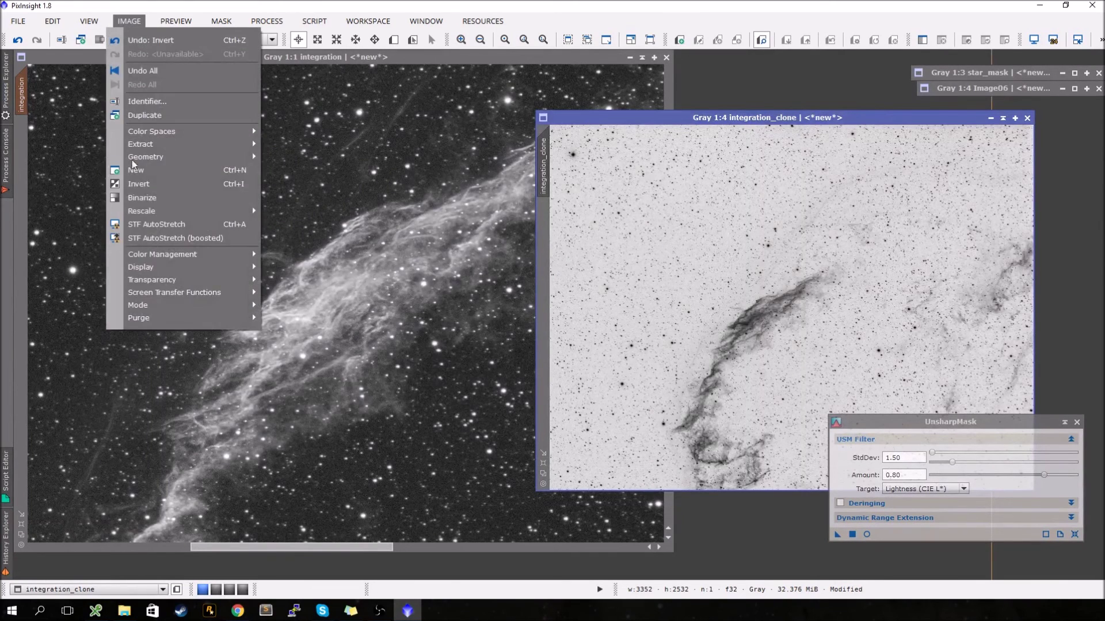
click(138, 184)
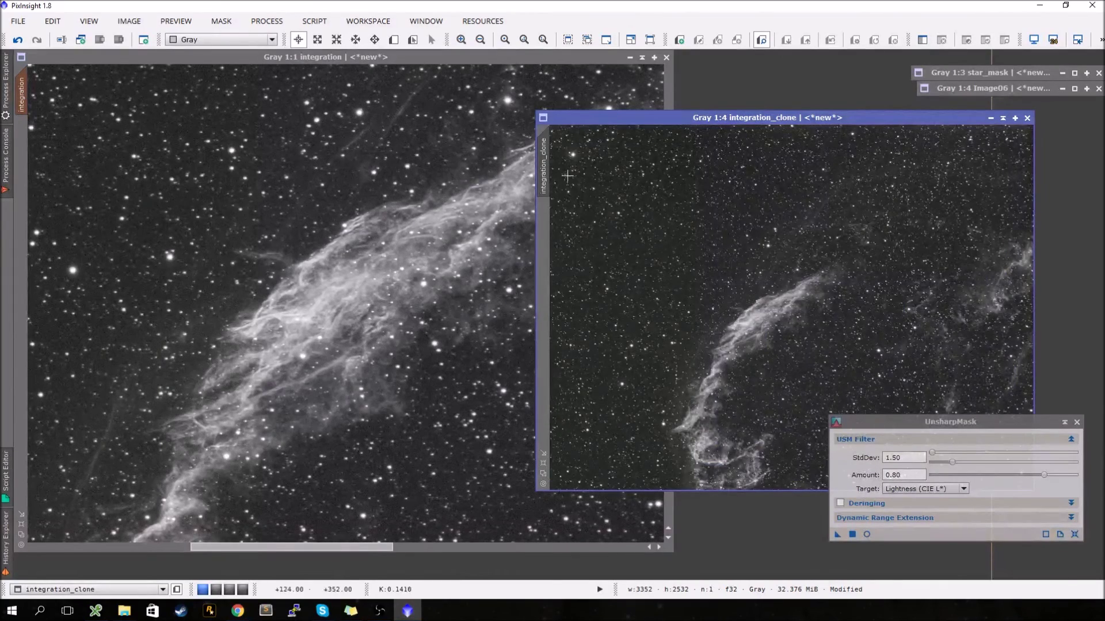
Zoom in the clone, place it beside integration, and match its view to integration.
key(ctrl+plus)
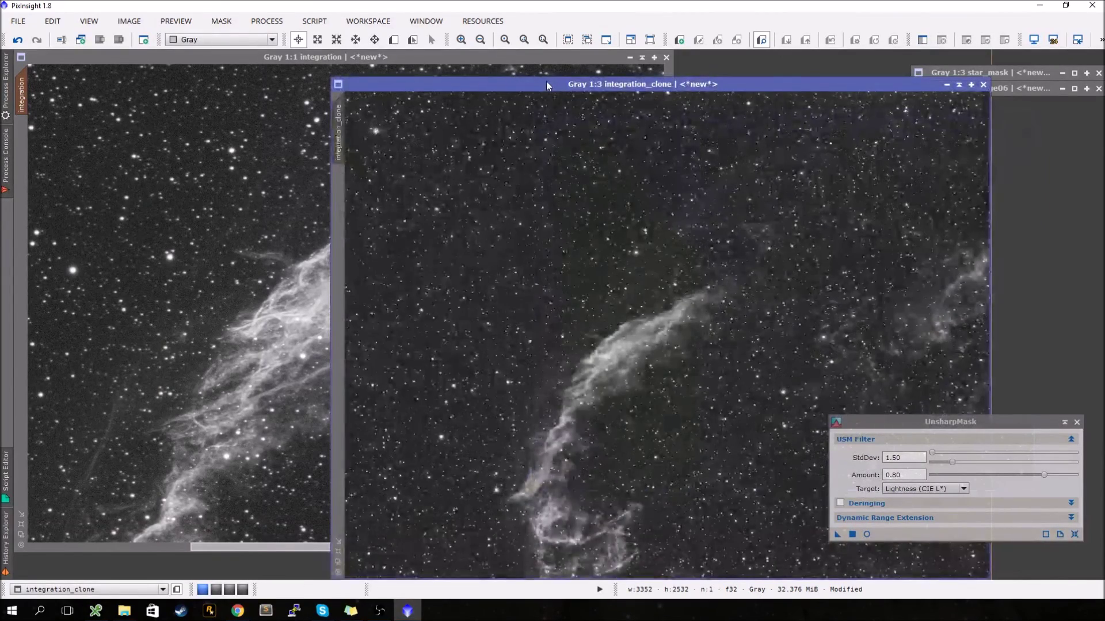
drag(547, 86, 662, 60)
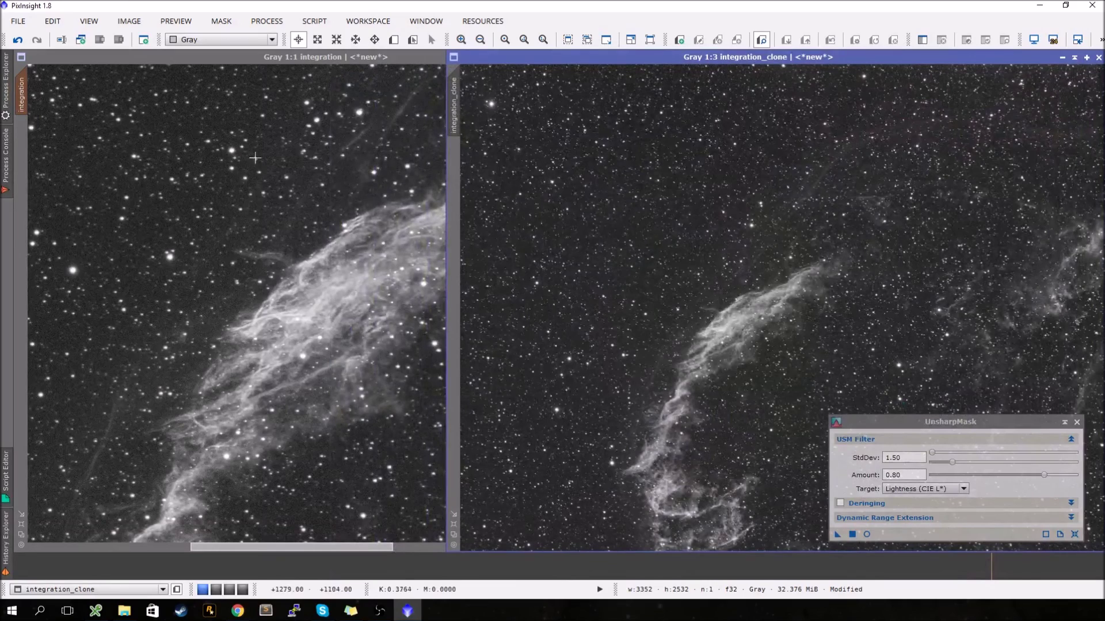
drag(21, 95, 18, 119)
drag(942, 57, 973, 62)
drag(23, 106, 710, 126)
click(544, 40)
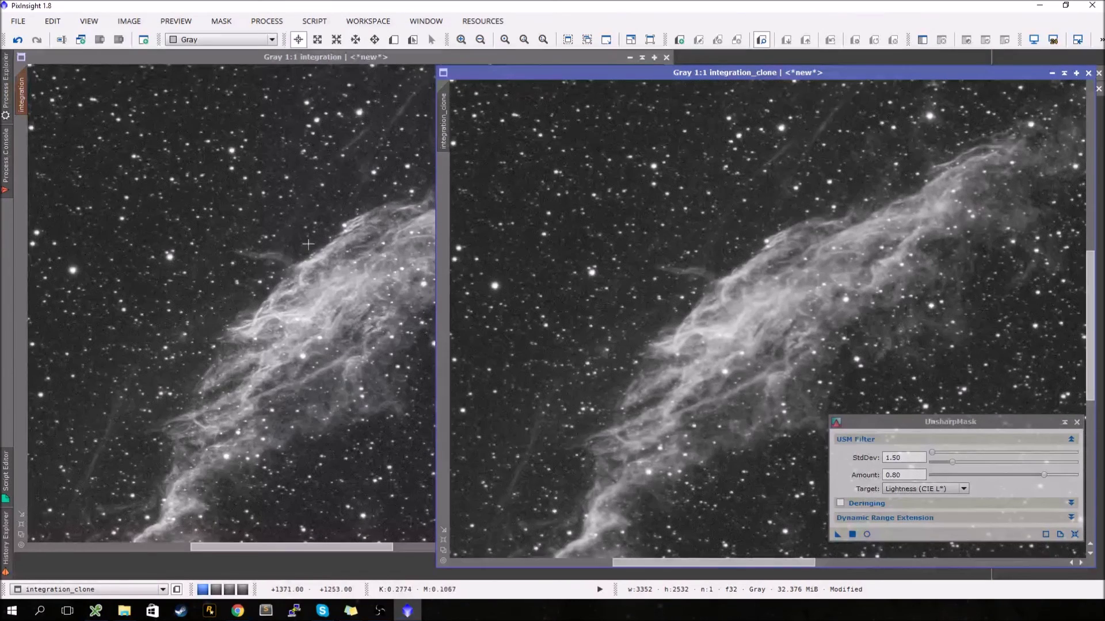
drag(640, 73, 722, 57)
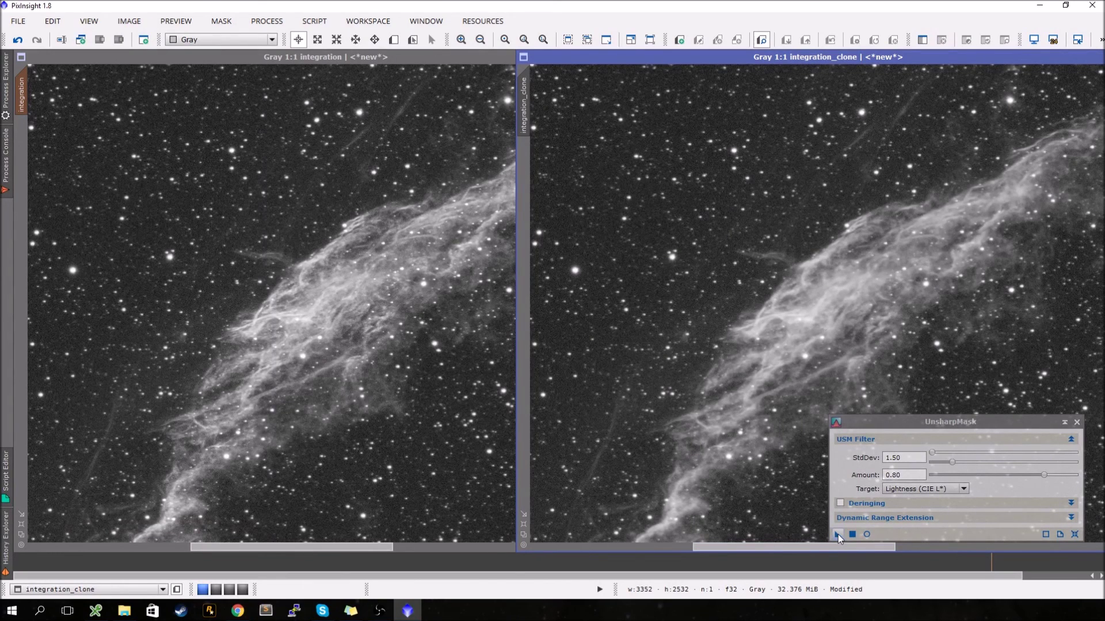
Apply UnsharpMask (StdDev 1.50, Amount 0.80) to integration_clone without any mask.
mouse_move(838, 534)
mouse_down()
mouse_move(786, 469)
mouse_move(667, 181)
mouse_move(699, 292)
mouse_up()
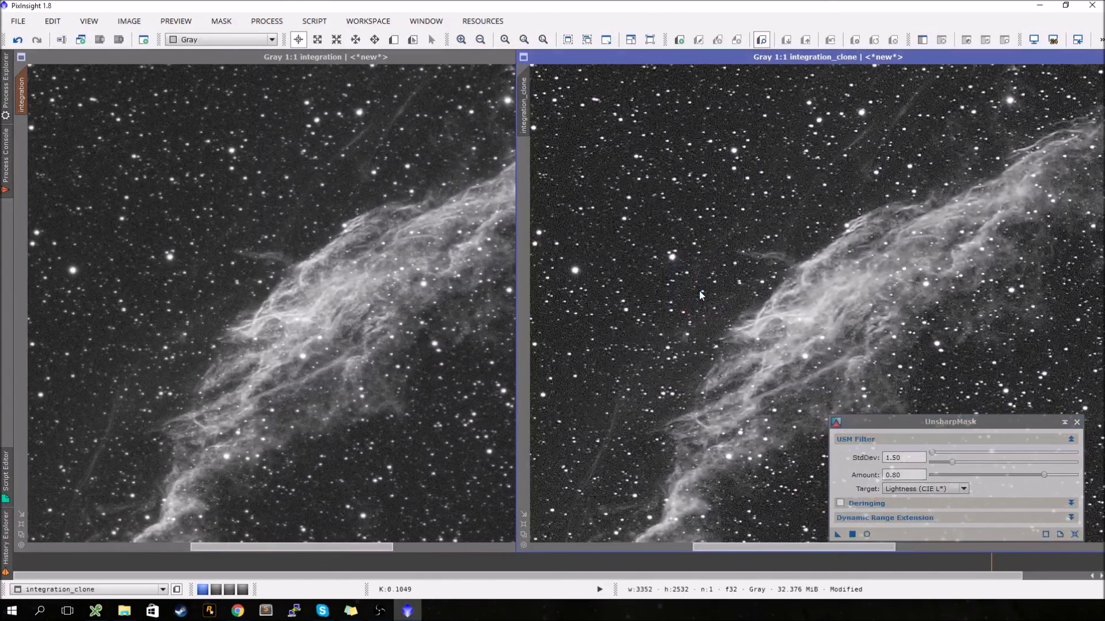